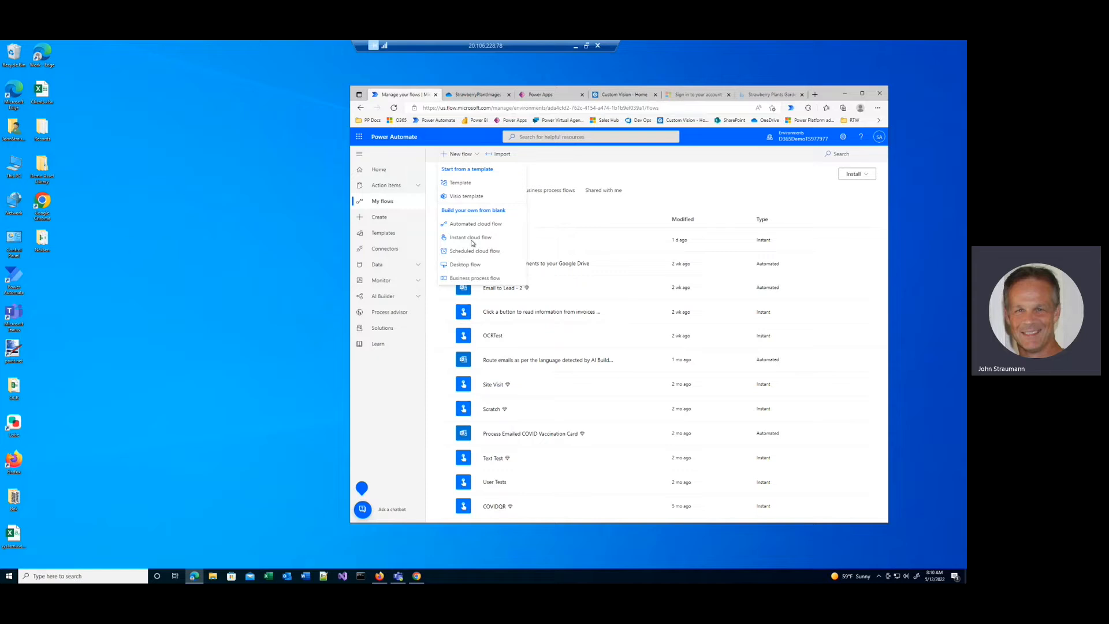
Create an instant cloud flow named BerryBotz that uses the "Manually trigger a flow" trigger.
left_click(471, 238)
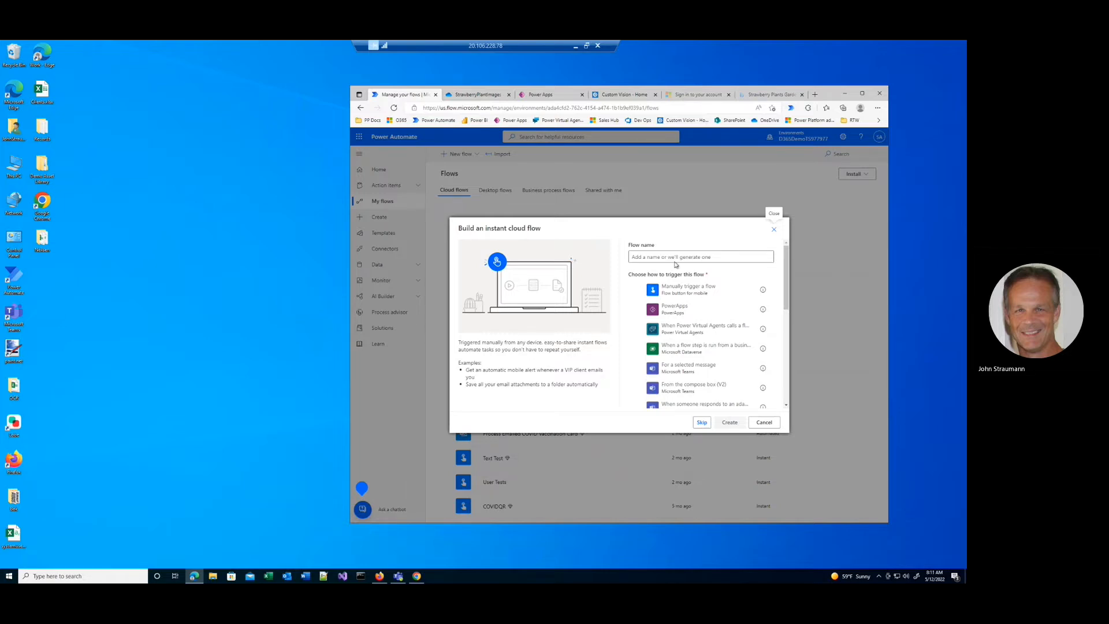
left_click(682, 293)
left_click(702, 257)
type("BerryBotz")
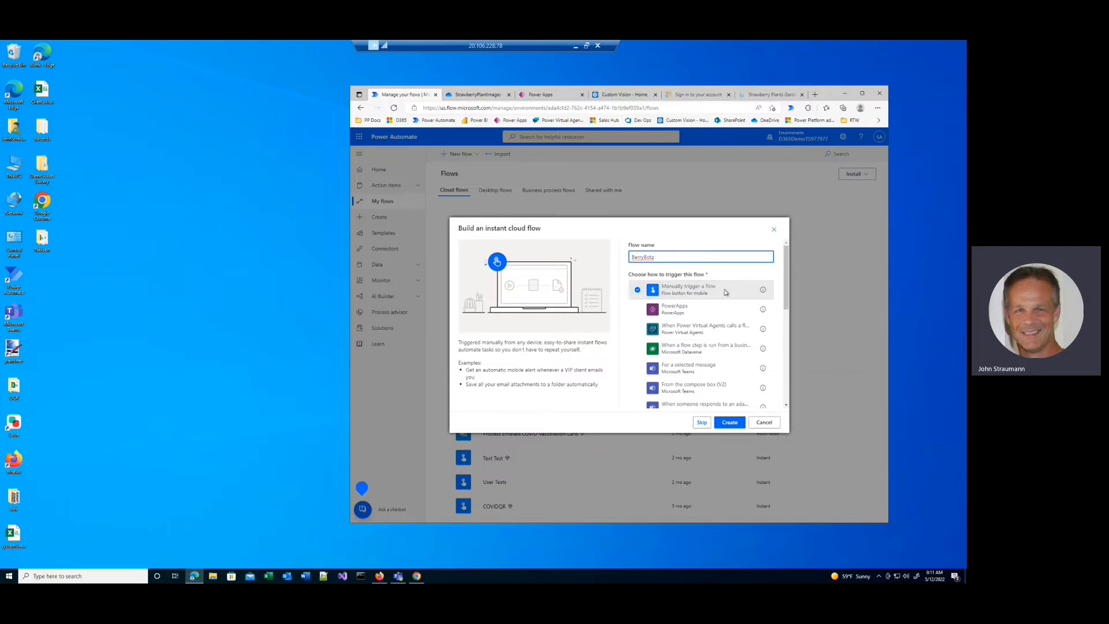
left_click(735, 425)
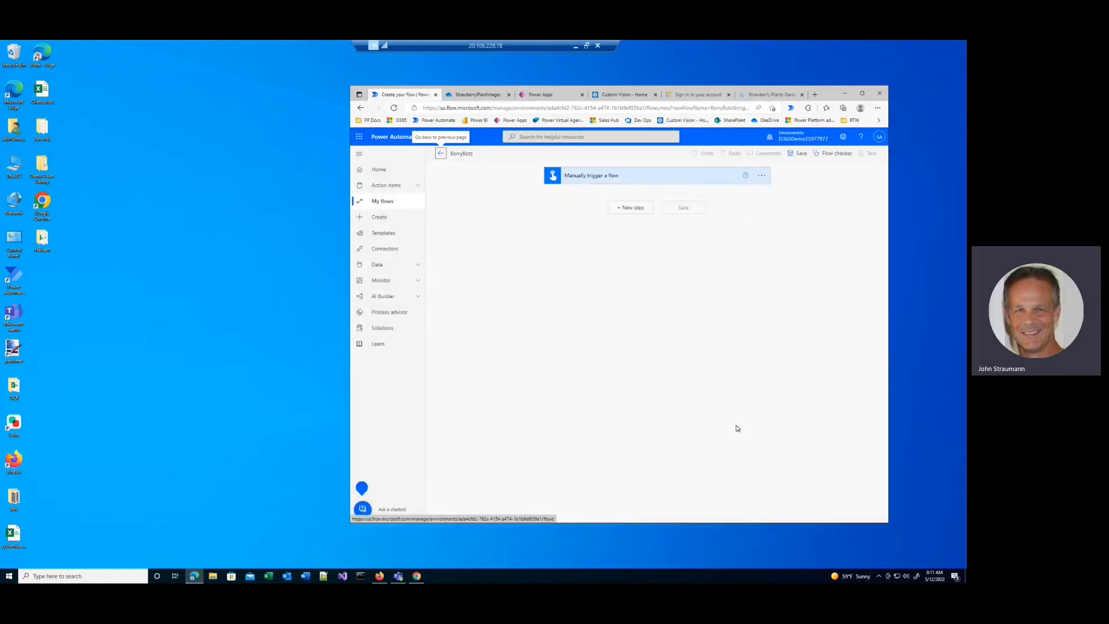
Add an Initialize variable action below the manual trigger.
left_click(626, 213)
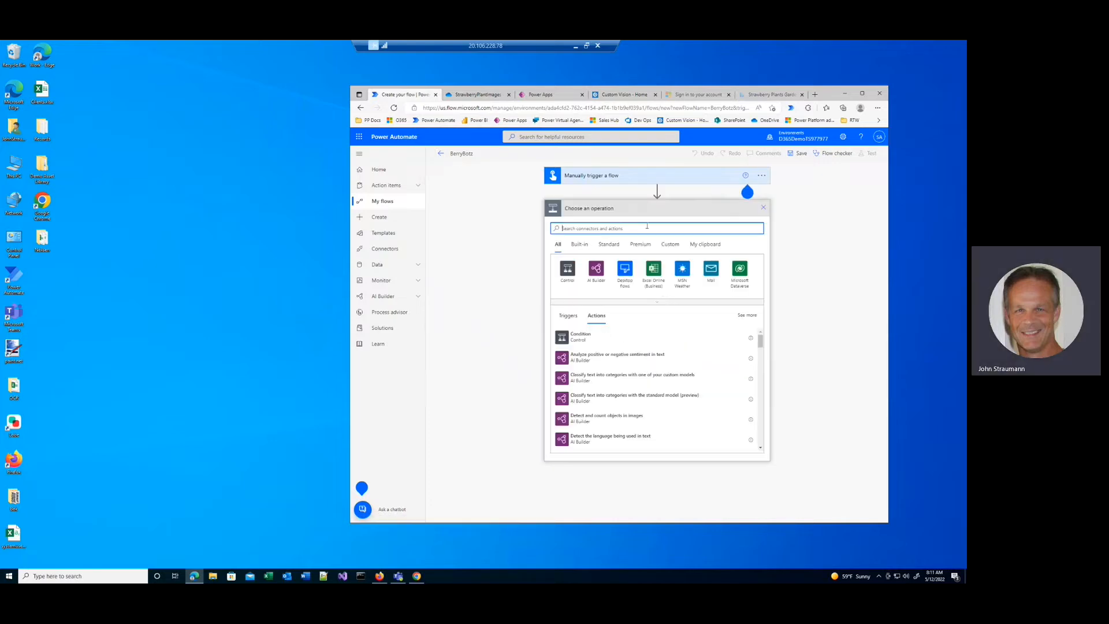
type("Var")
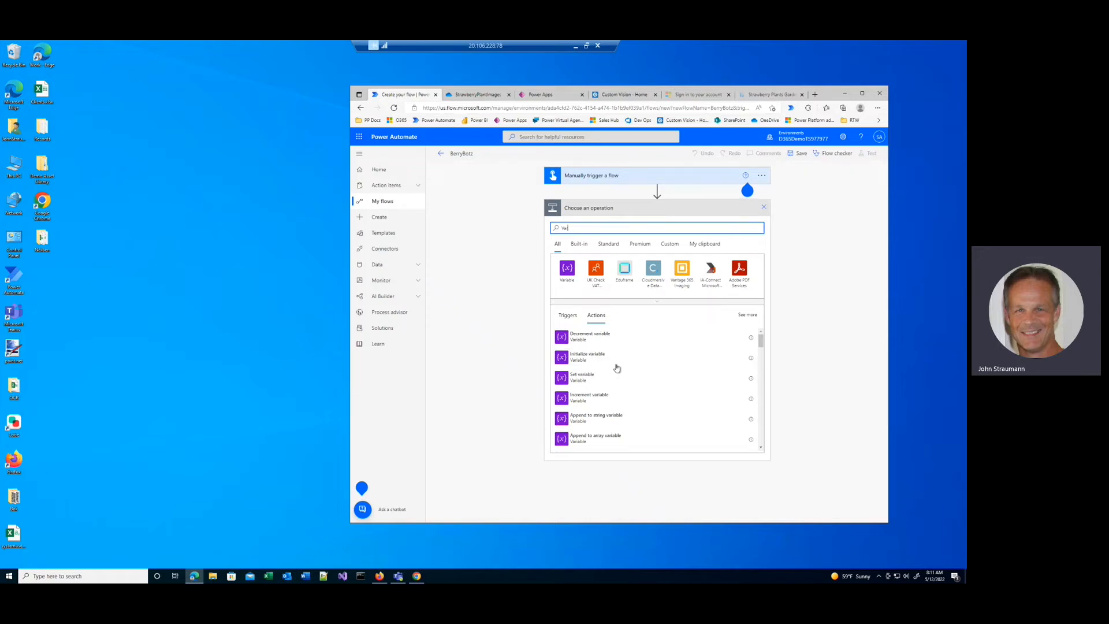
left_click(592, 359)
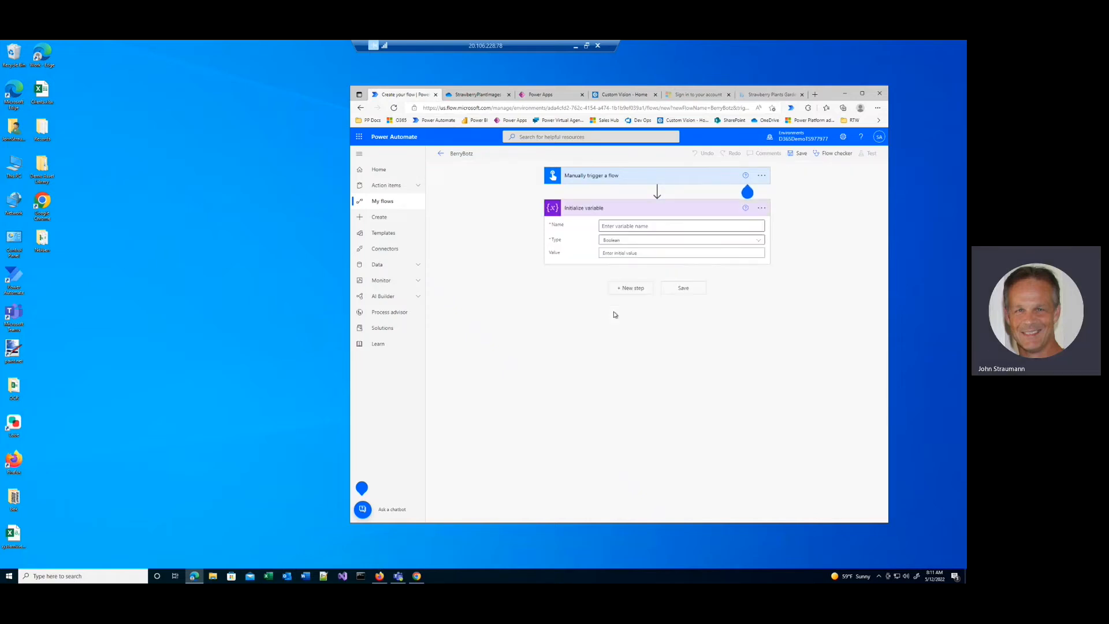
Name the variable "Image Prediction Results" and set its type to String.
left_click(659, 226)
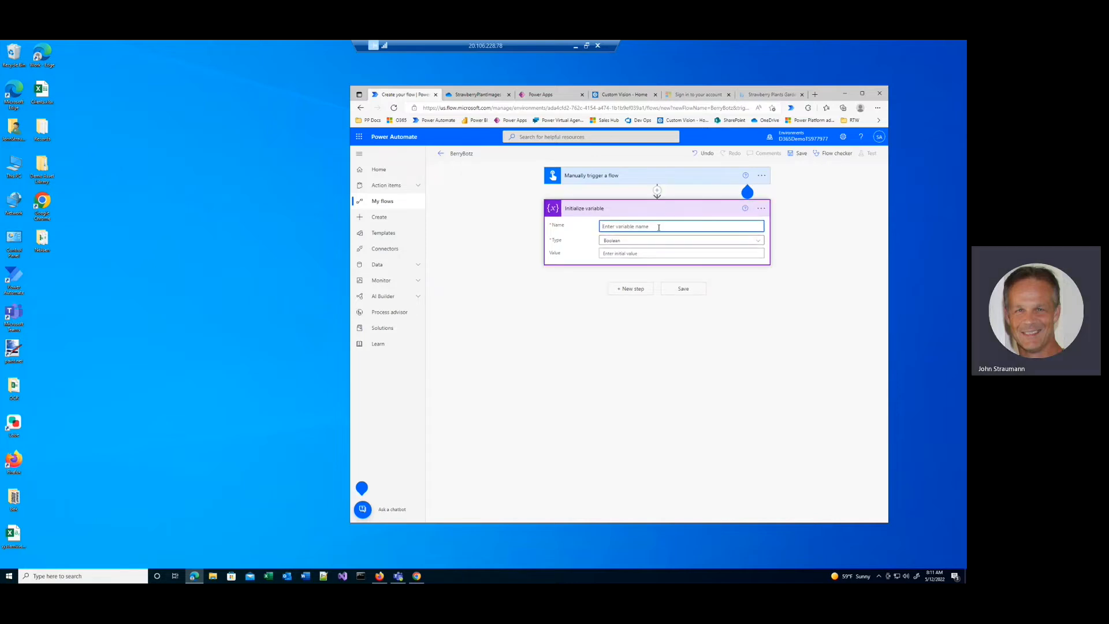
type("Image P")
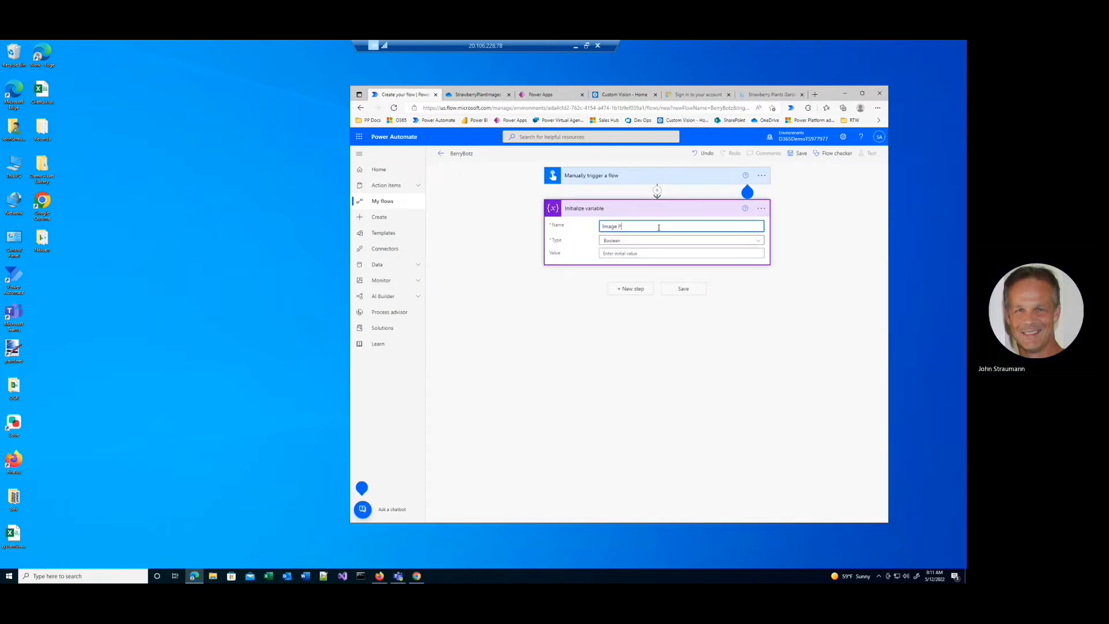
type("rediciton res")
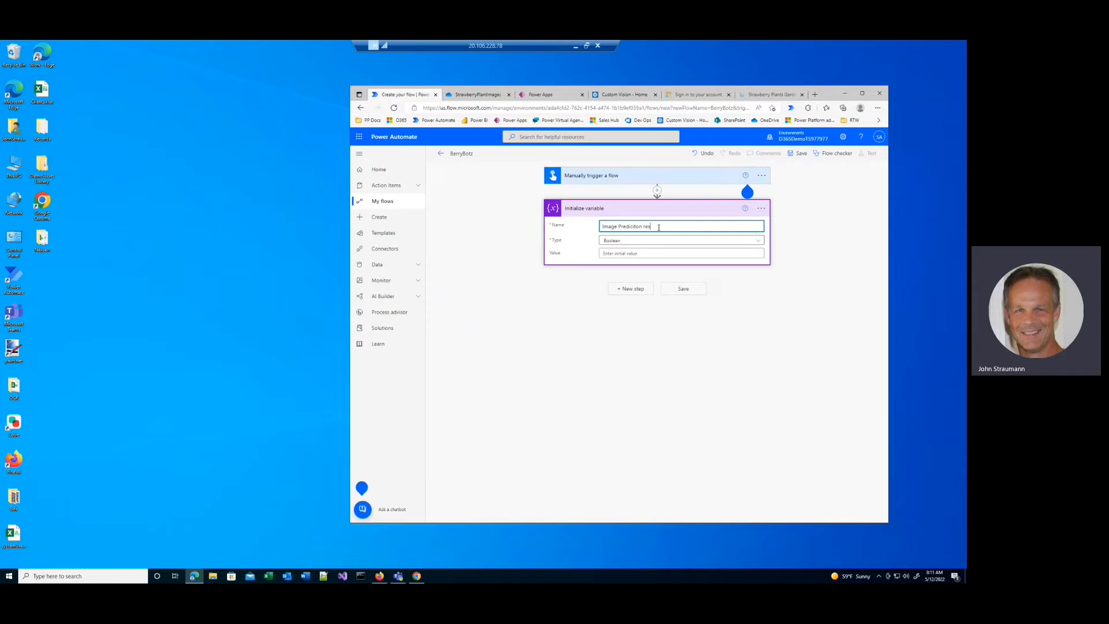
type("ults")
key("Left")
key("Left")
key("Left")
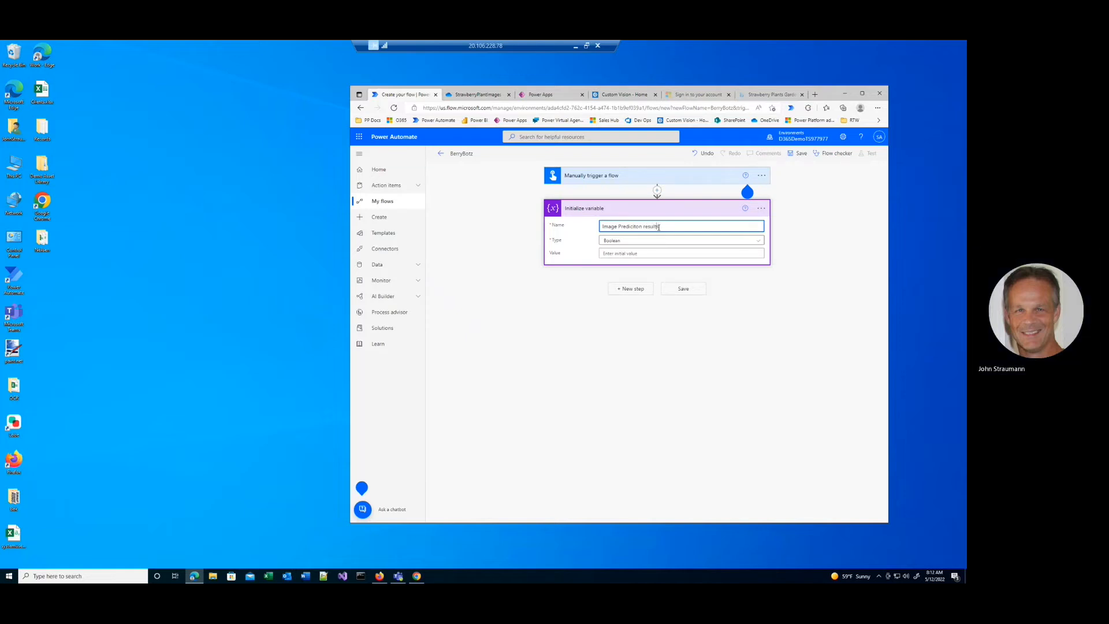
type("R")
left_click(670, 241)
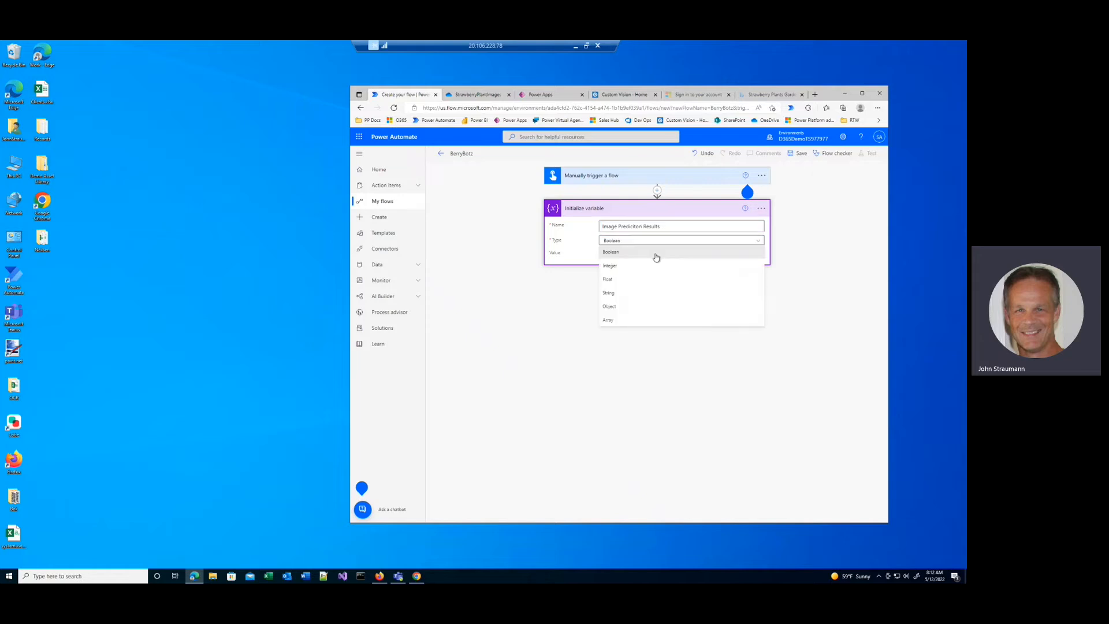
left_click(623, 293)
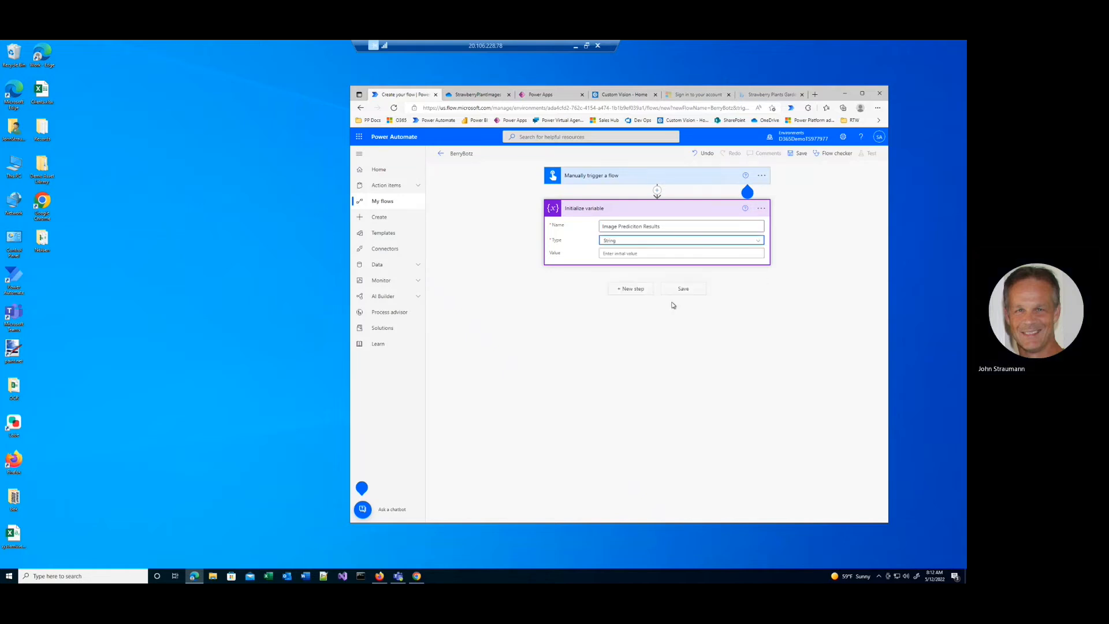
Add the OneDrive for Business "List files in folder" action and choose the StrawberryPlantImages folder under Root.
left_click(643, 289)
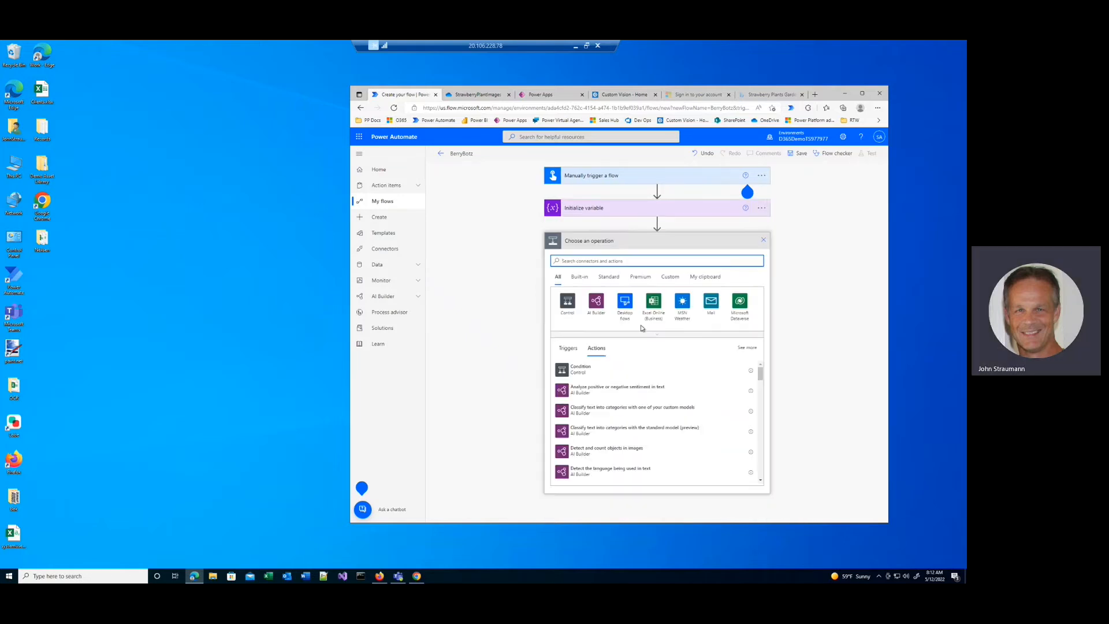
type("Onedrive")
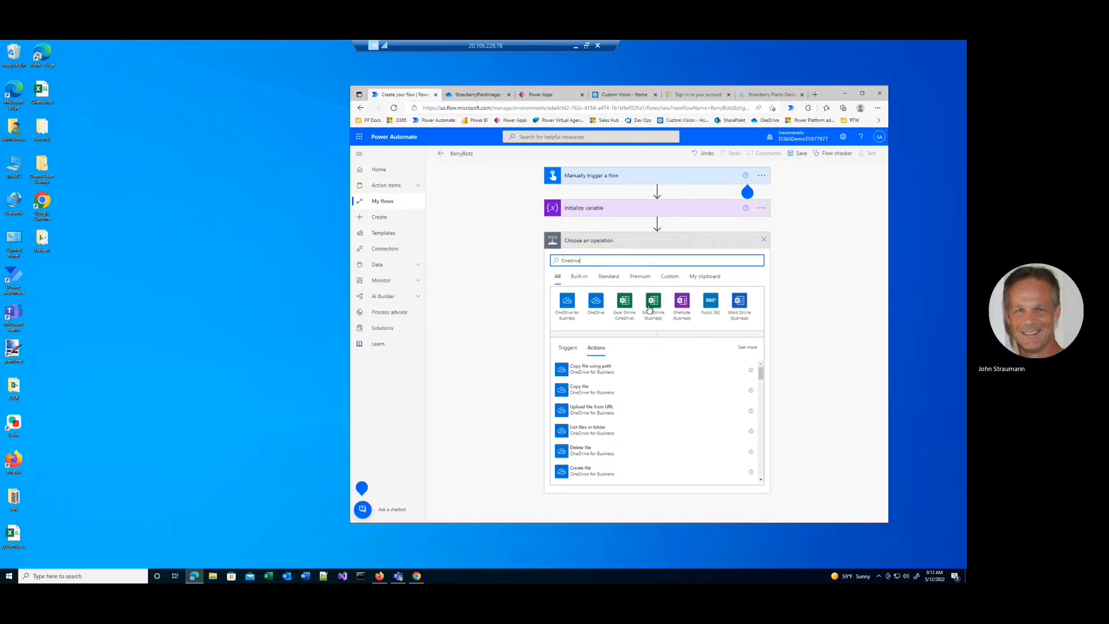
left_click(567, 319)
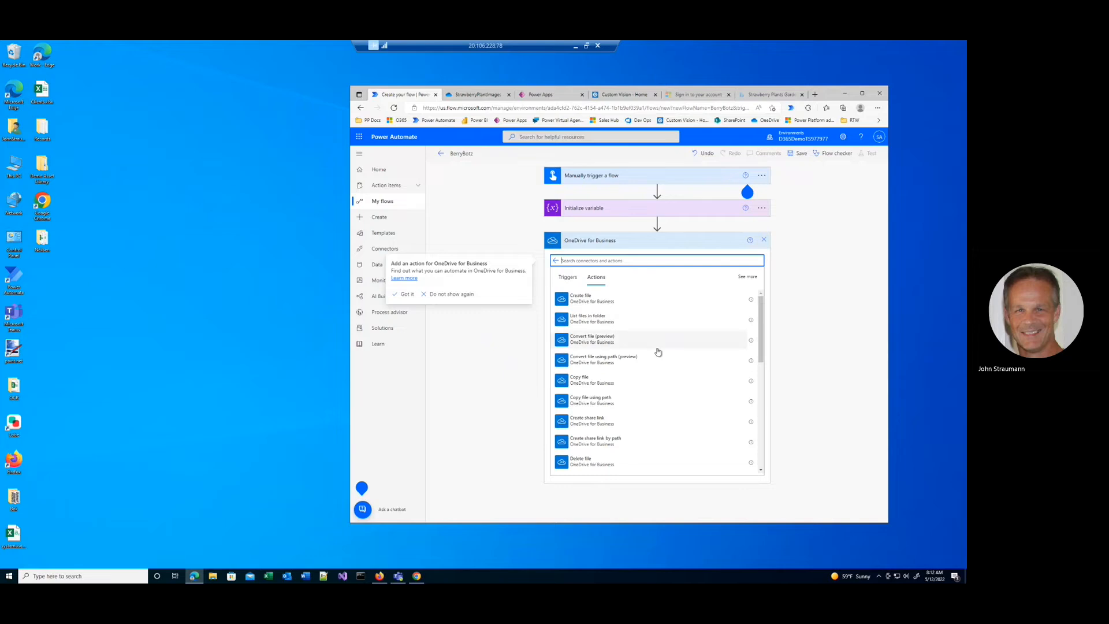
left_click(594, 322)
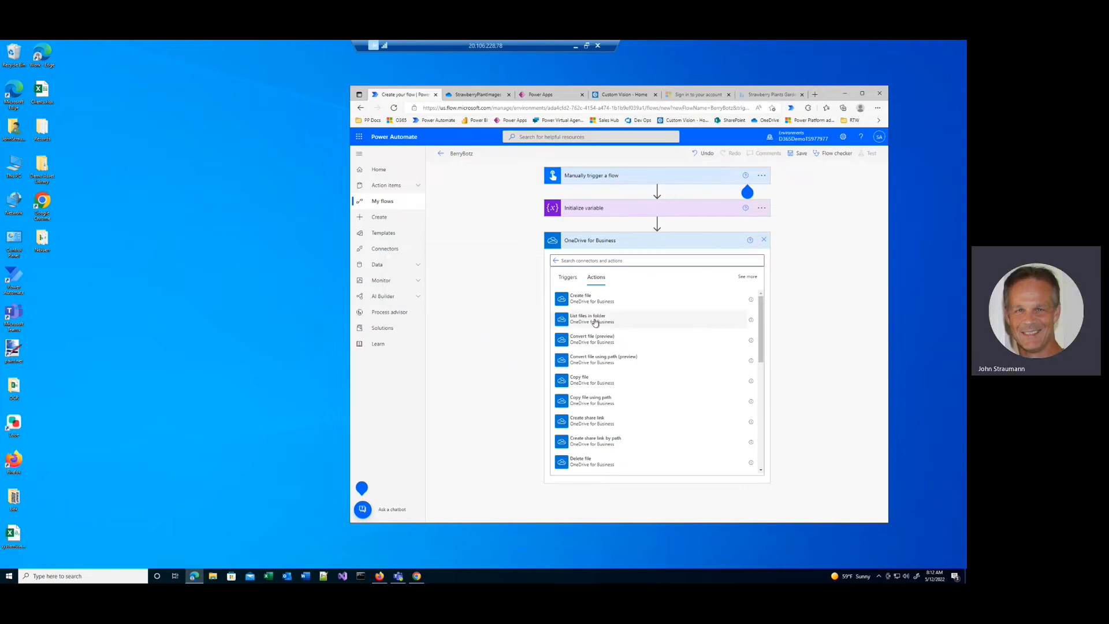
left_click(758, 257)
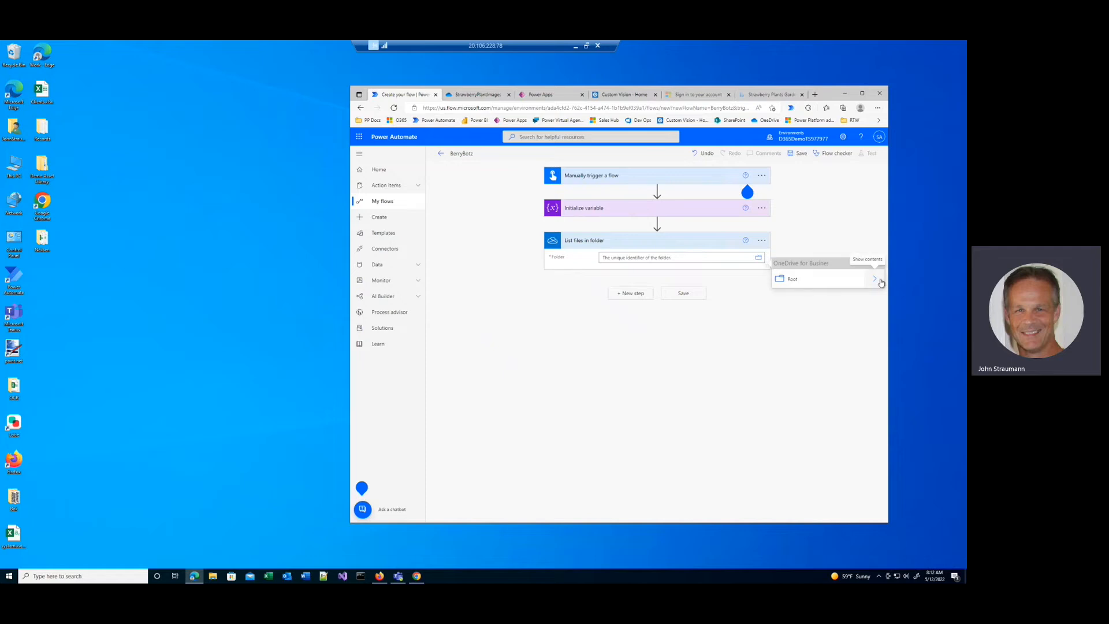
left_click(879, 281)
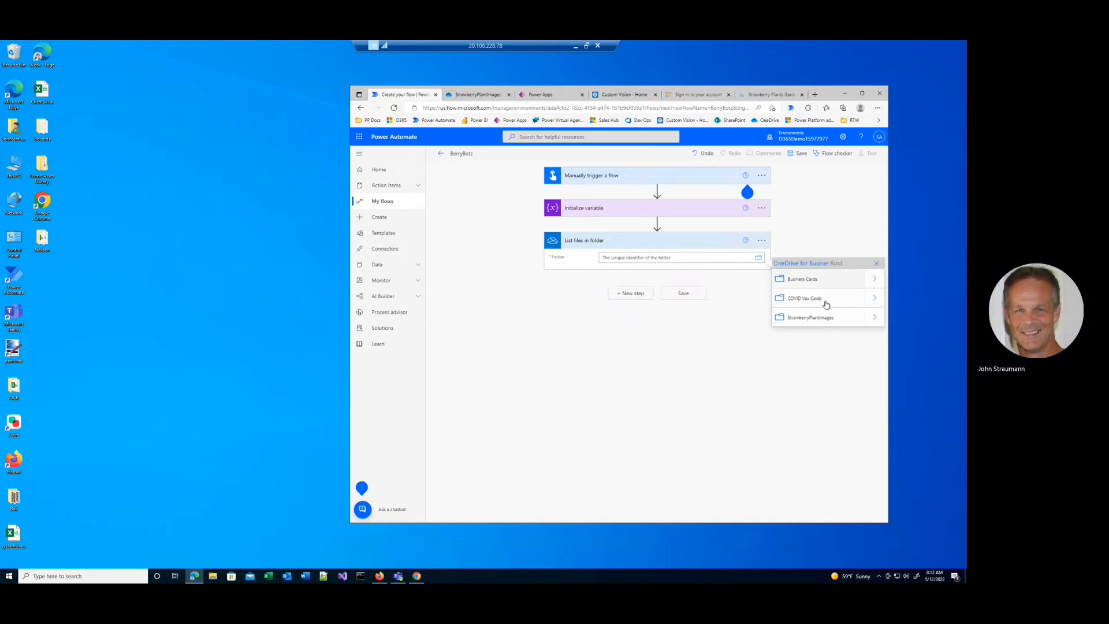
left_click(807, 317)
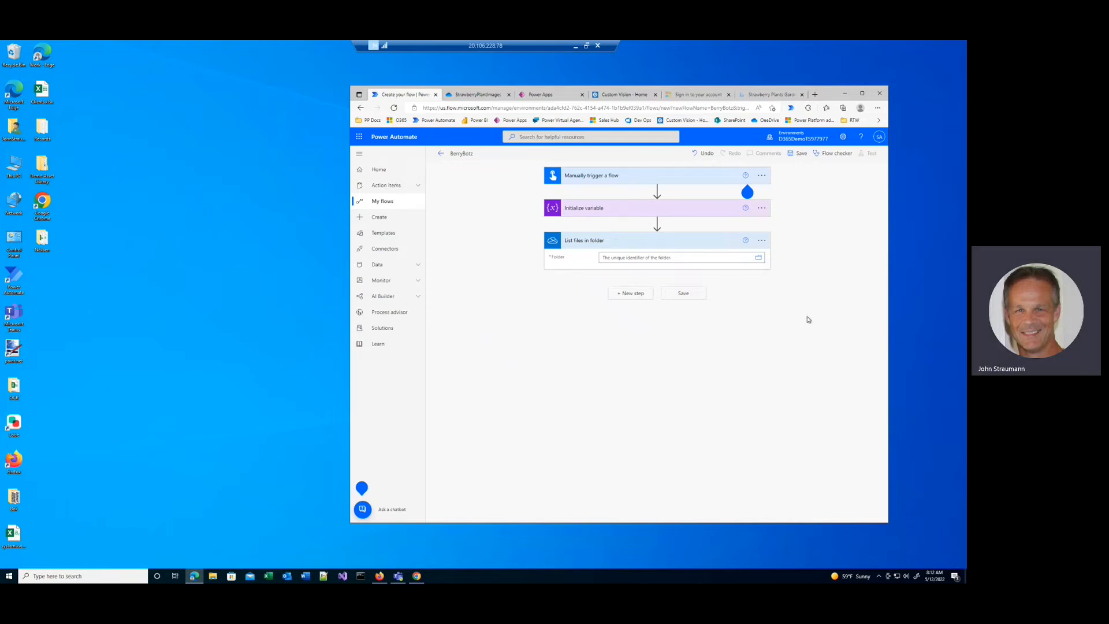
left_click(686, 379)
Add an Apply to each control that loops over the value output of "List files in folder".
left_click(632, 293)
left_click(564, 340)
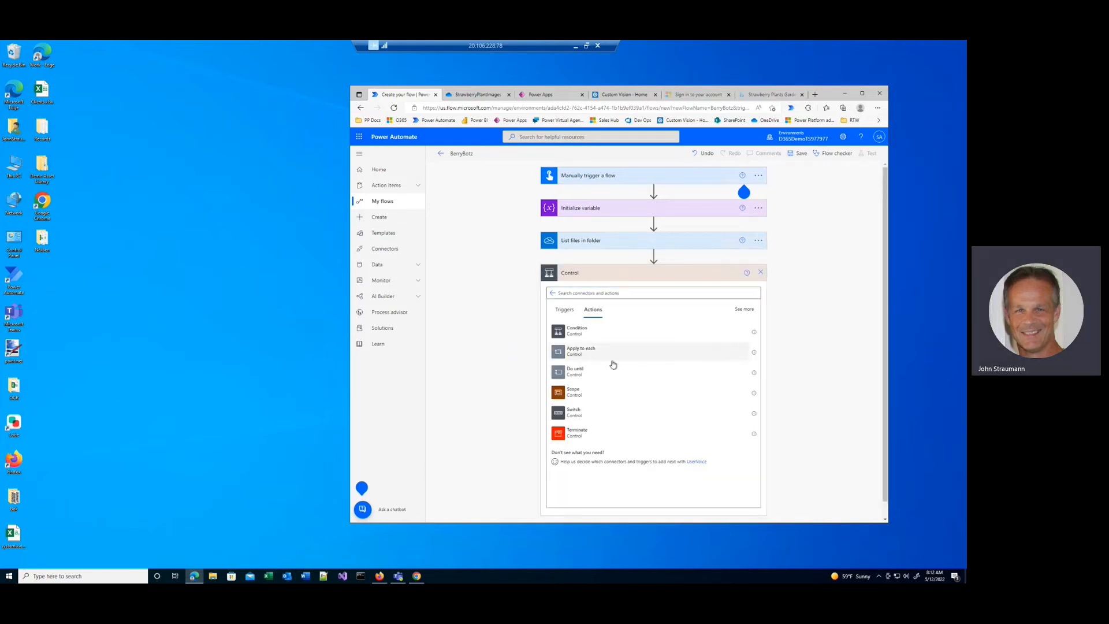
left_click(613, 360)
left_click(637, 298)
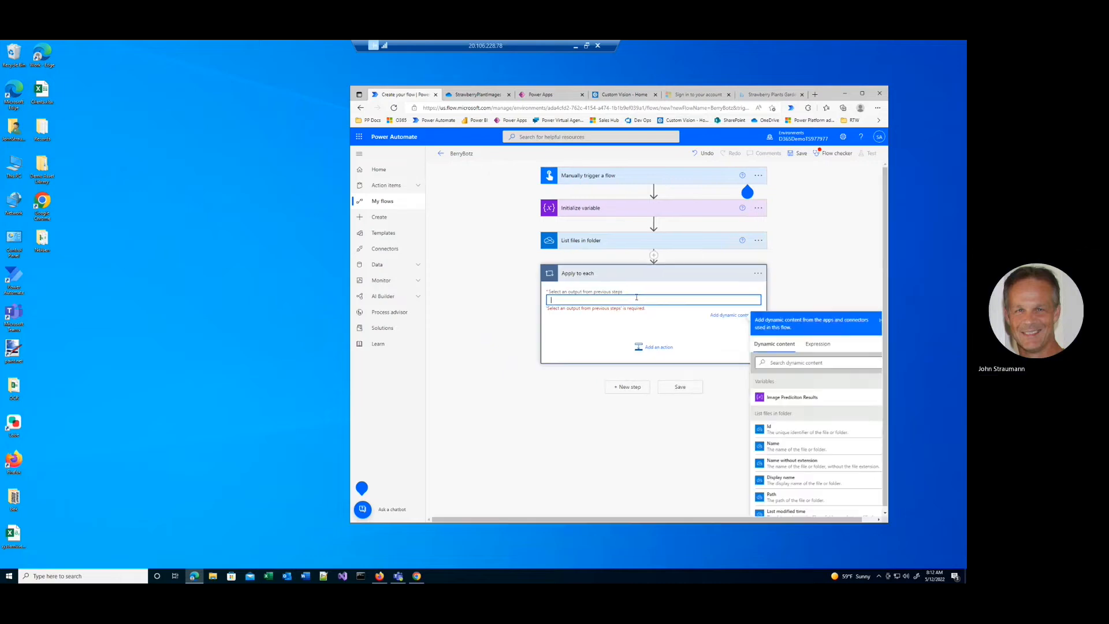
scroll(837, 460, "down", 5)
left_click(800, 457)
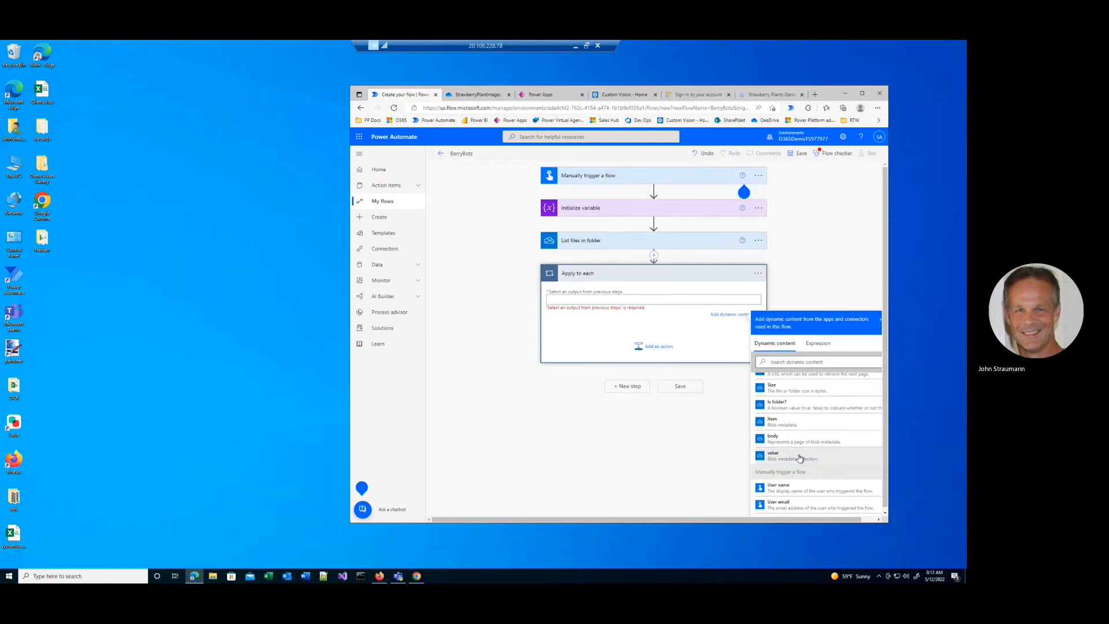
Add the OneDrive for Business "Get file content using path" action inside the Apply to each loop.
left_click(661, 343)
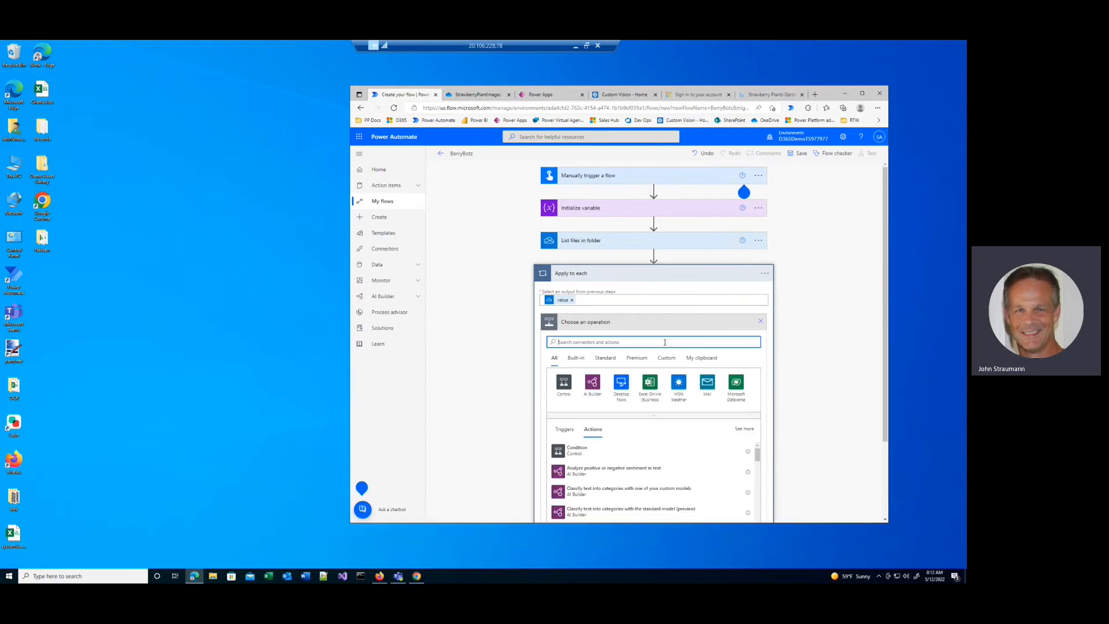
type("Ondrve")
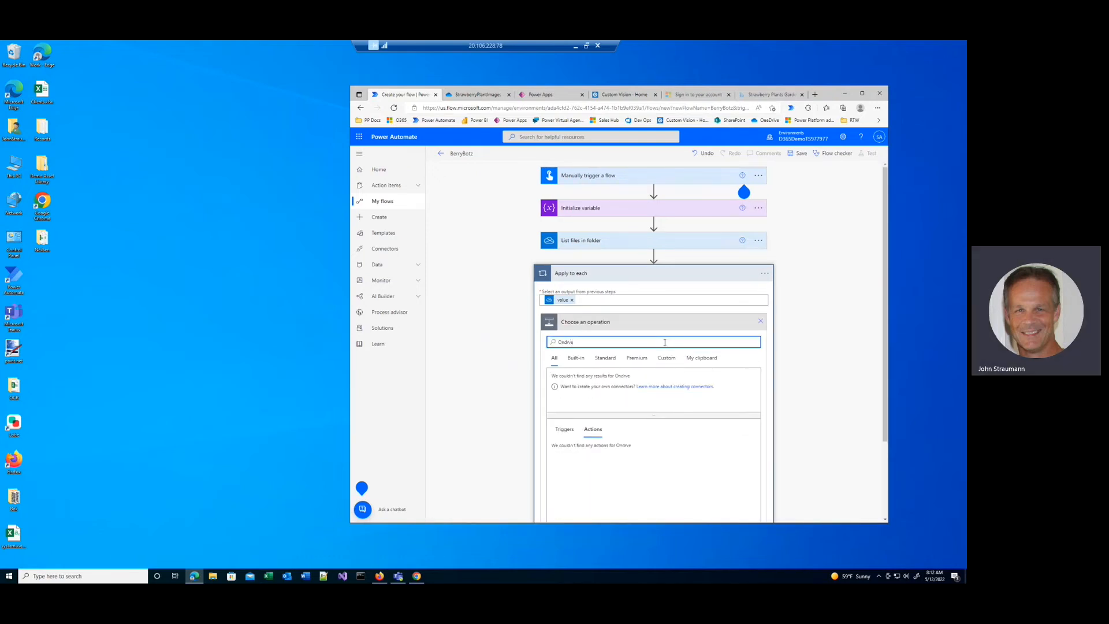
key("BackSpace")
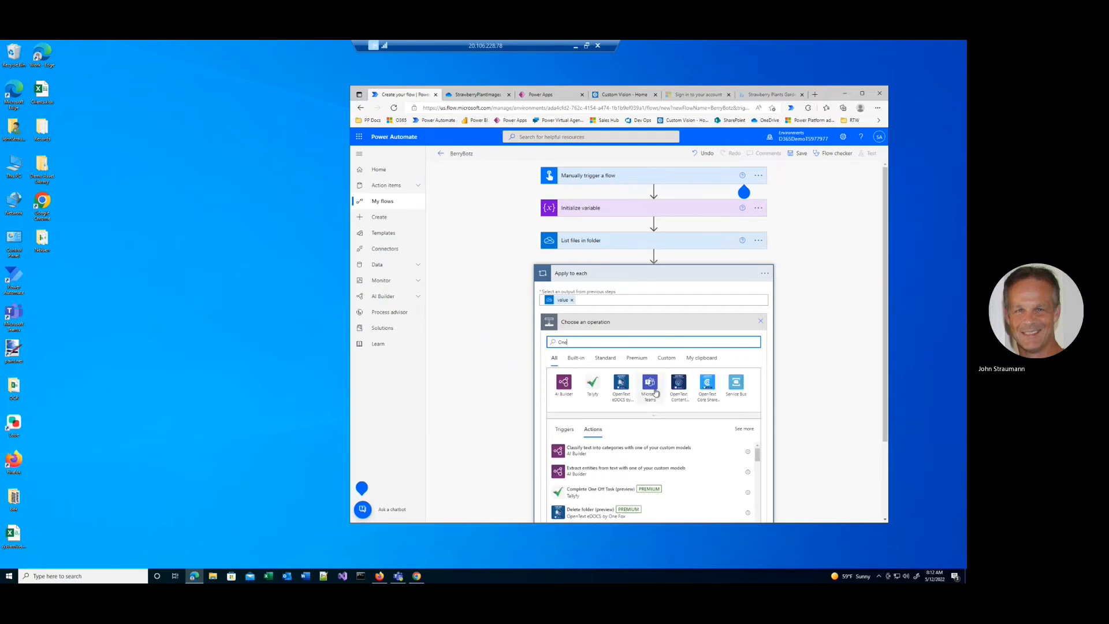
type("drive")
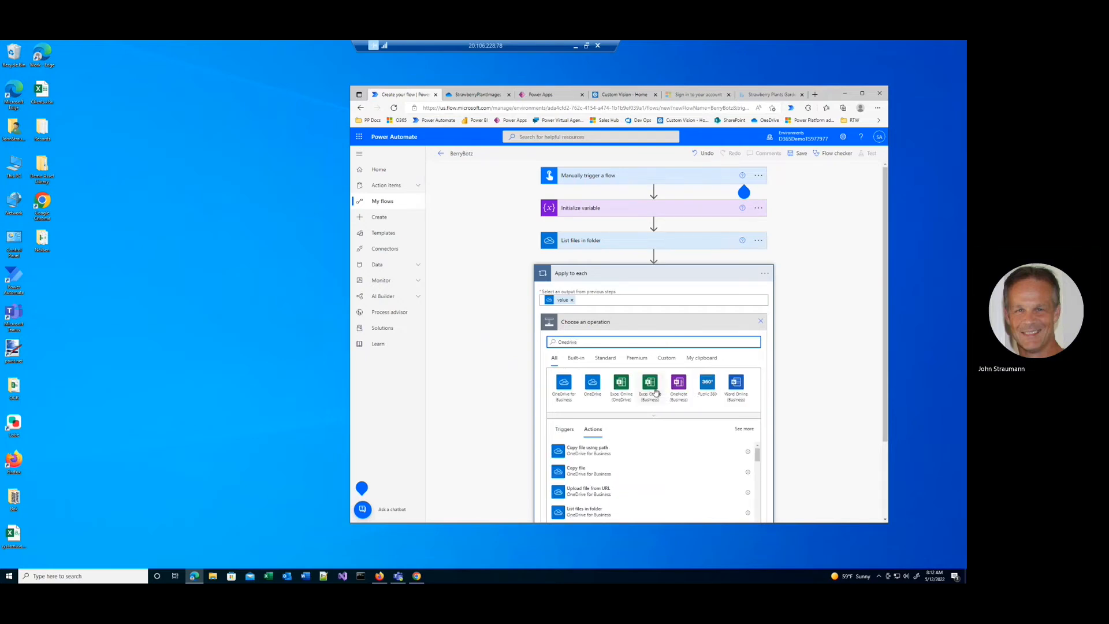
left_click(565, 389)
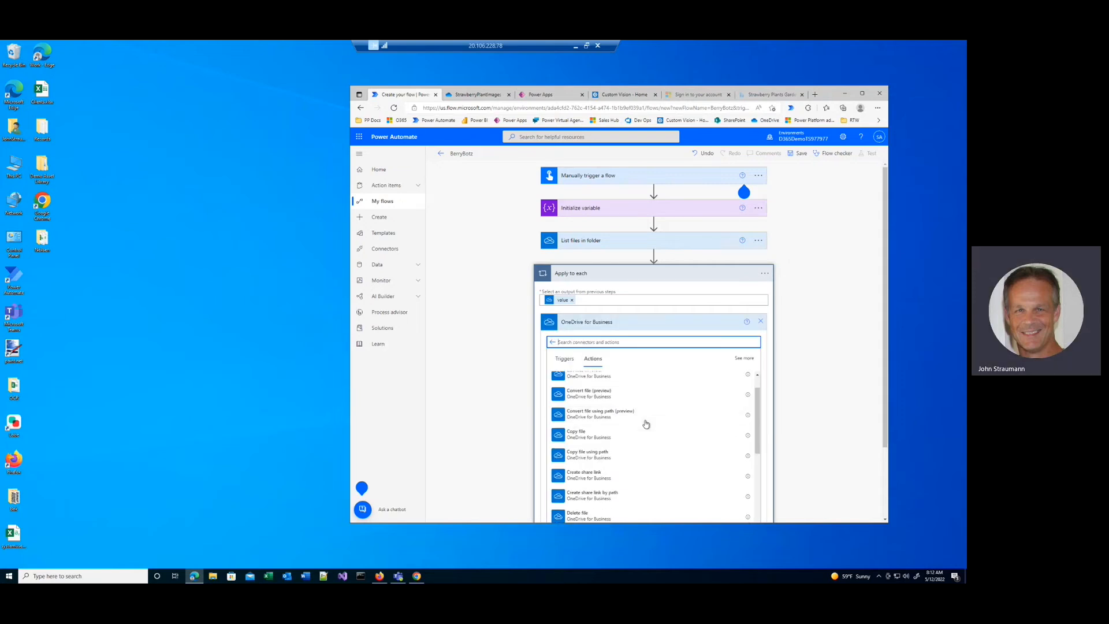
scroll(647, 426, "down", 3)
scroll(648, 426, "down", 3)
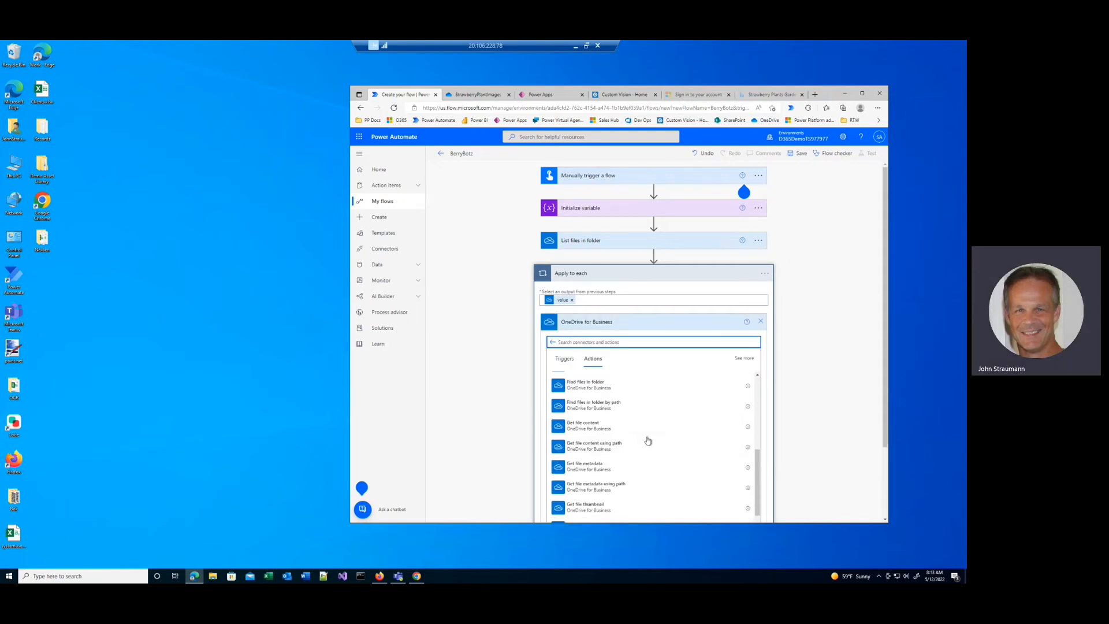
scroll(647, 443, "down", 3)
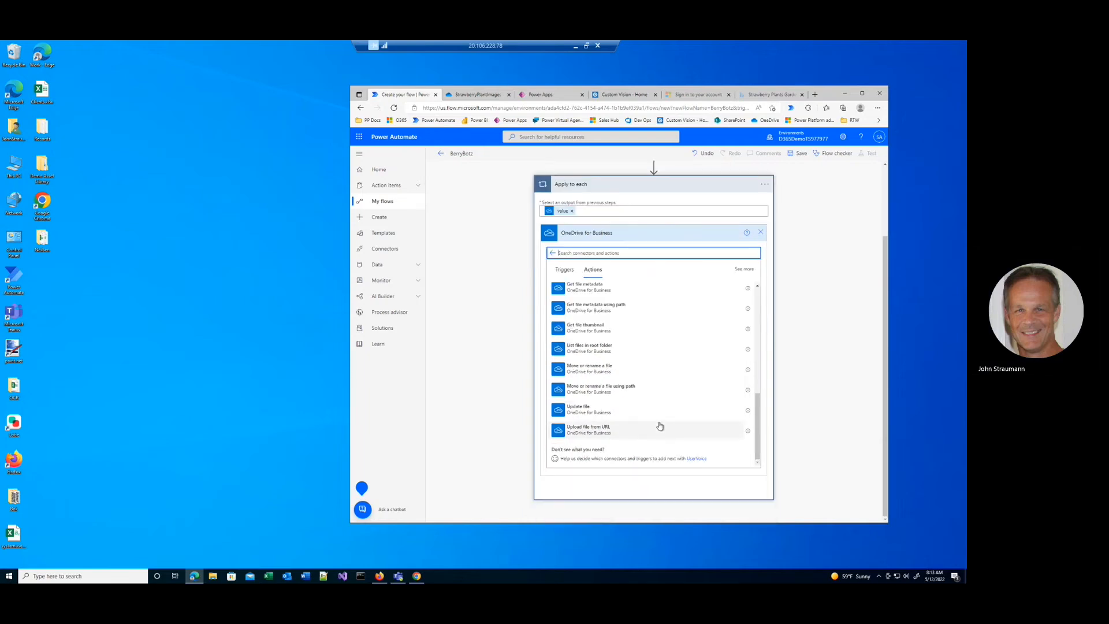
scroll(645, 338, "up", 1)
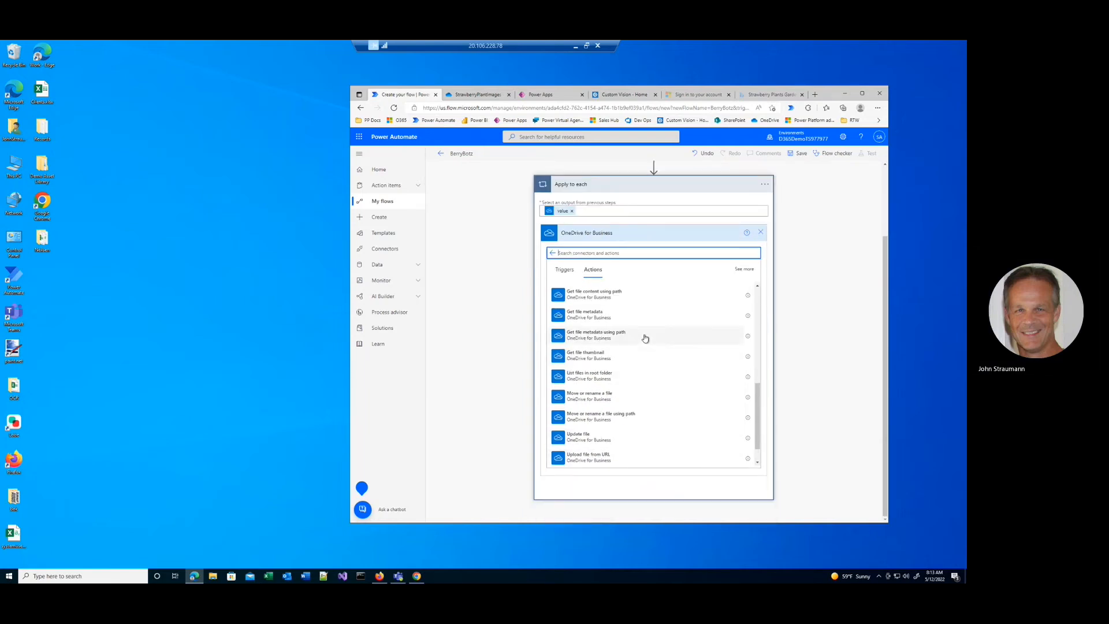
scroll(645, 338, "up", 2)
scroll(645, 338, "up", 5)
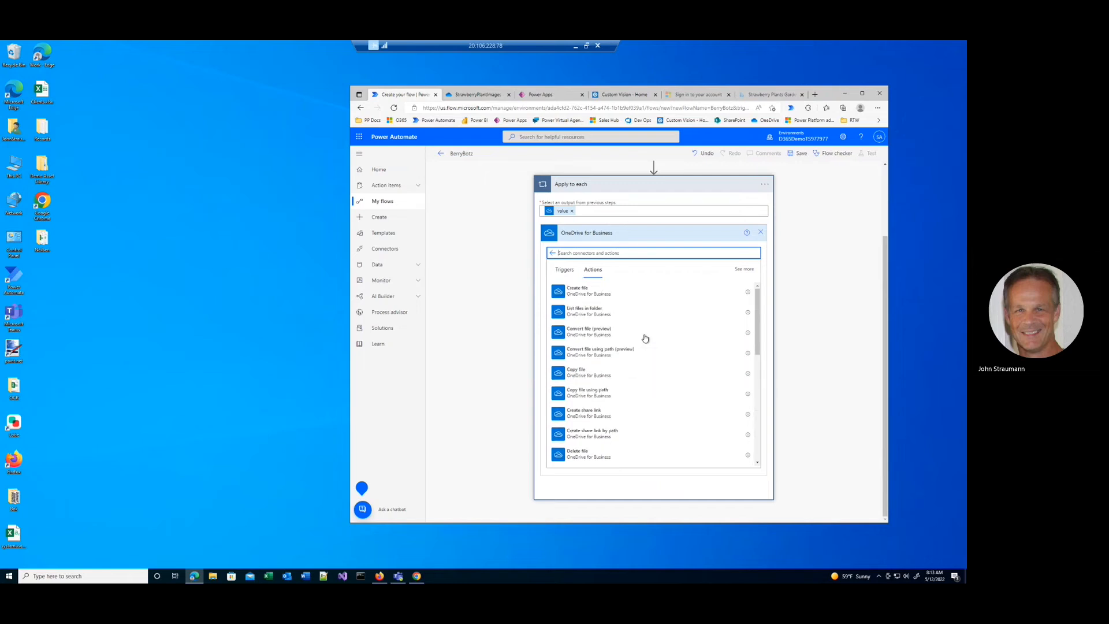
scroll(645, 338, "up", 2)
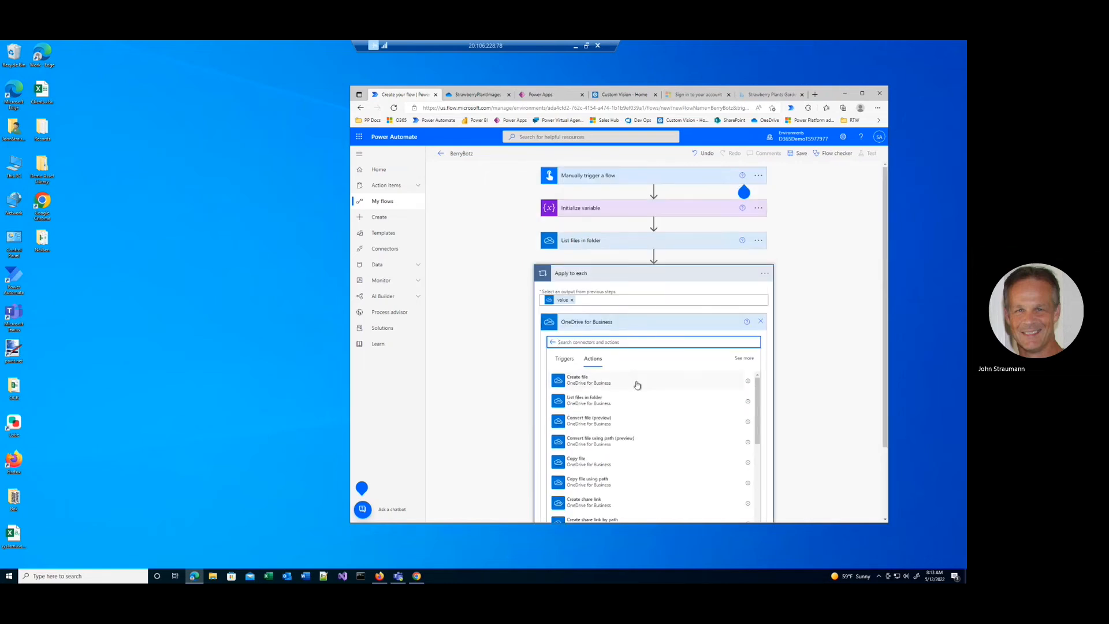
type("get file")
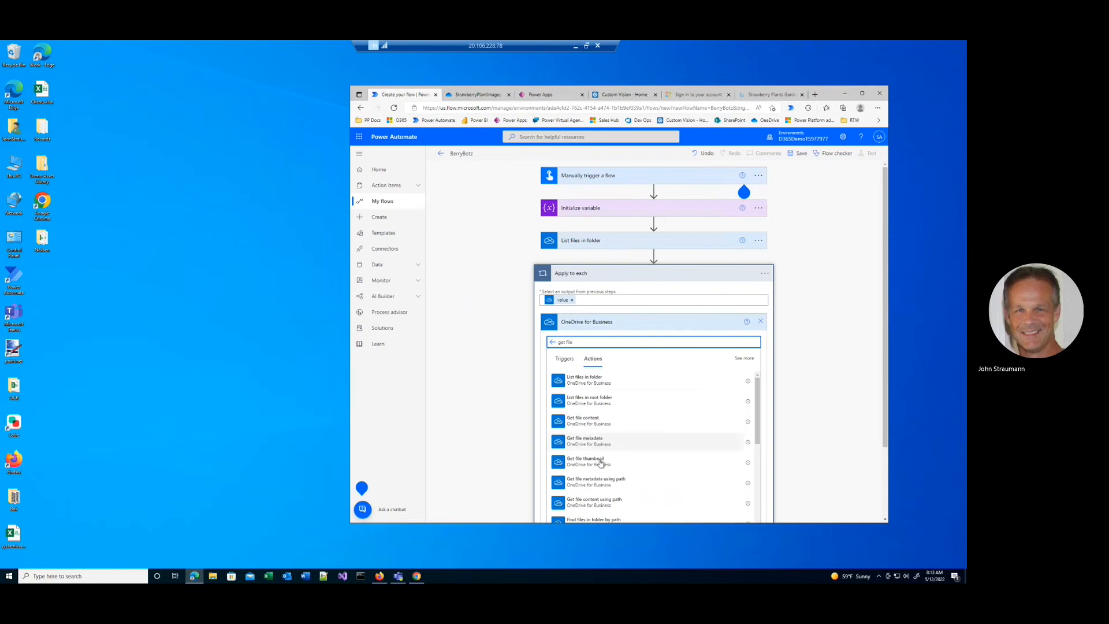
left_click(607, 502)
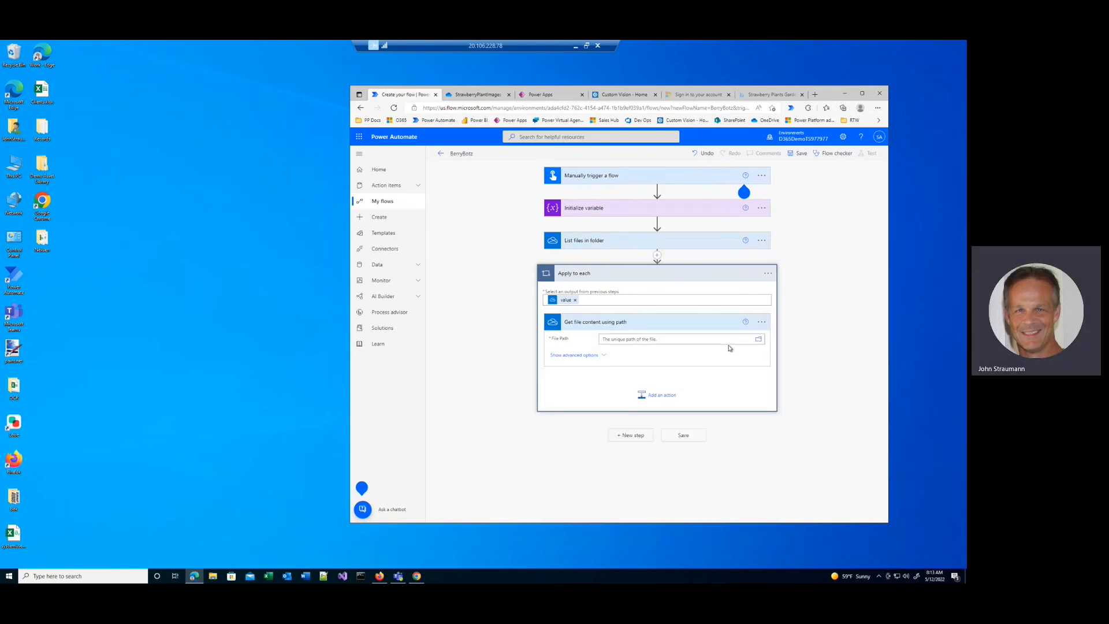
Set the file path of "Get file content using path" to the Path output of "List files in folder".
left_click(745, 339)
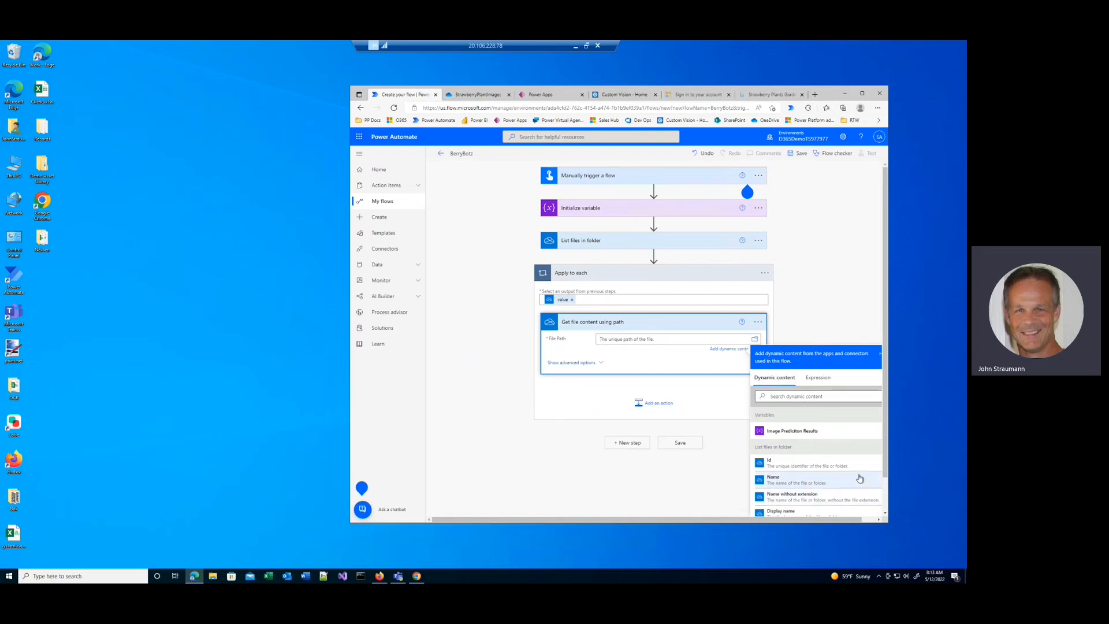
scroll(859, 479, "down", 2)
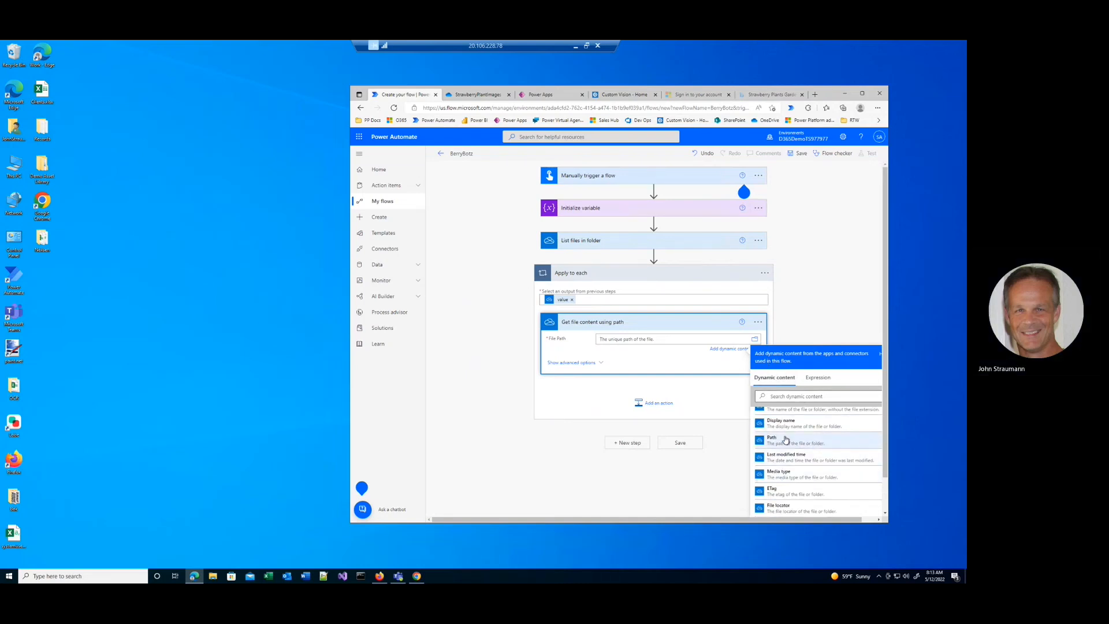
left_click(777, 441)
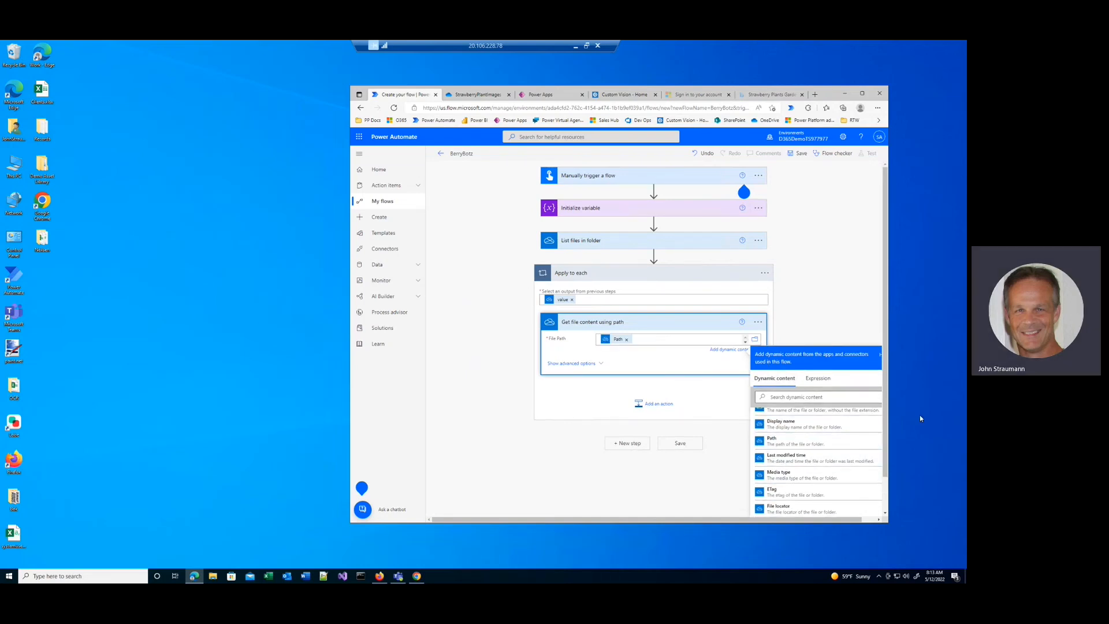
Add the AI Builder Predict action inside the Apply to each loop and choose BerryClassification Model as its model.
left_click(656, 403)
left_click(593, 415)
scroll(759, 366, "down", 1)
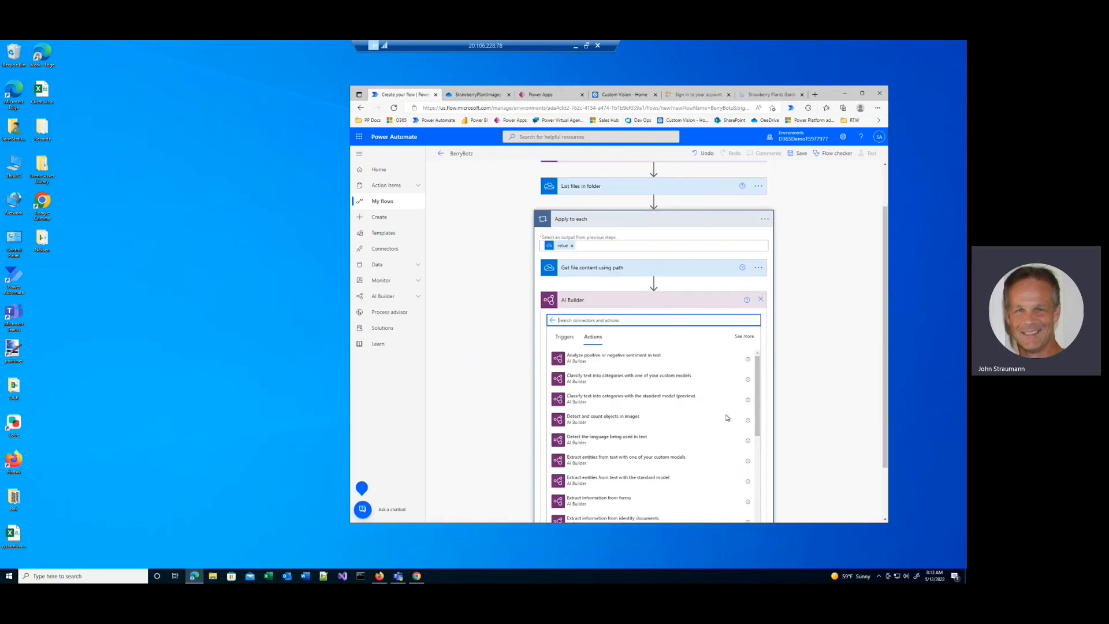
scroll(711, 427, "down", 3)
scroll(693, 440, "down", 2)
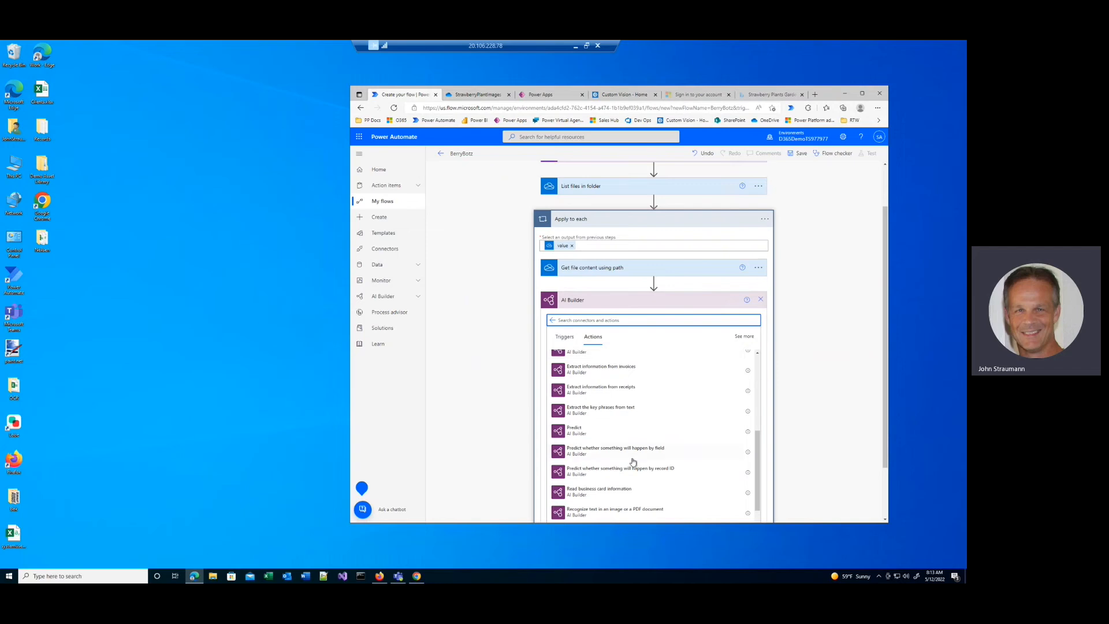
left_click(754, 372)
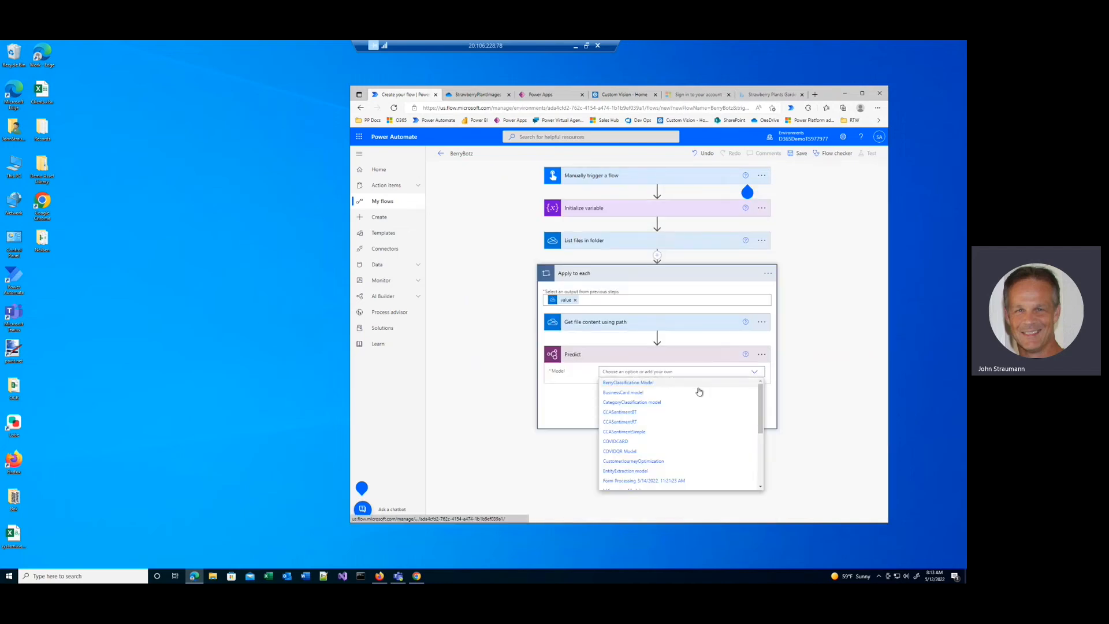
left_click(645, 383)
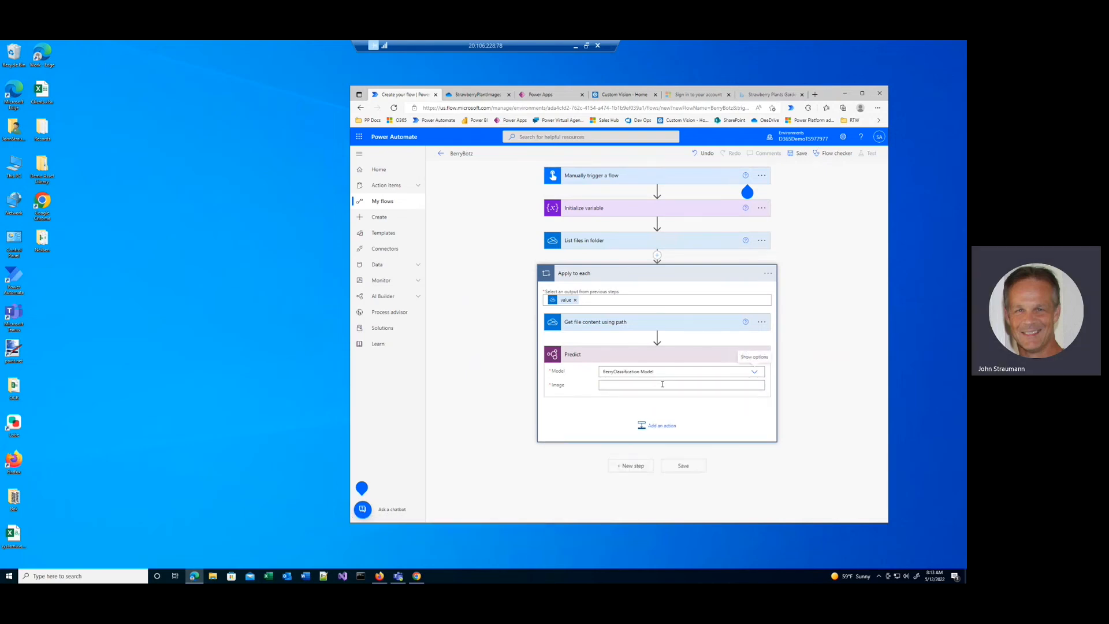
Set the Predict action's image to the File content output of "Get file content using path".
left_click(732, 384)
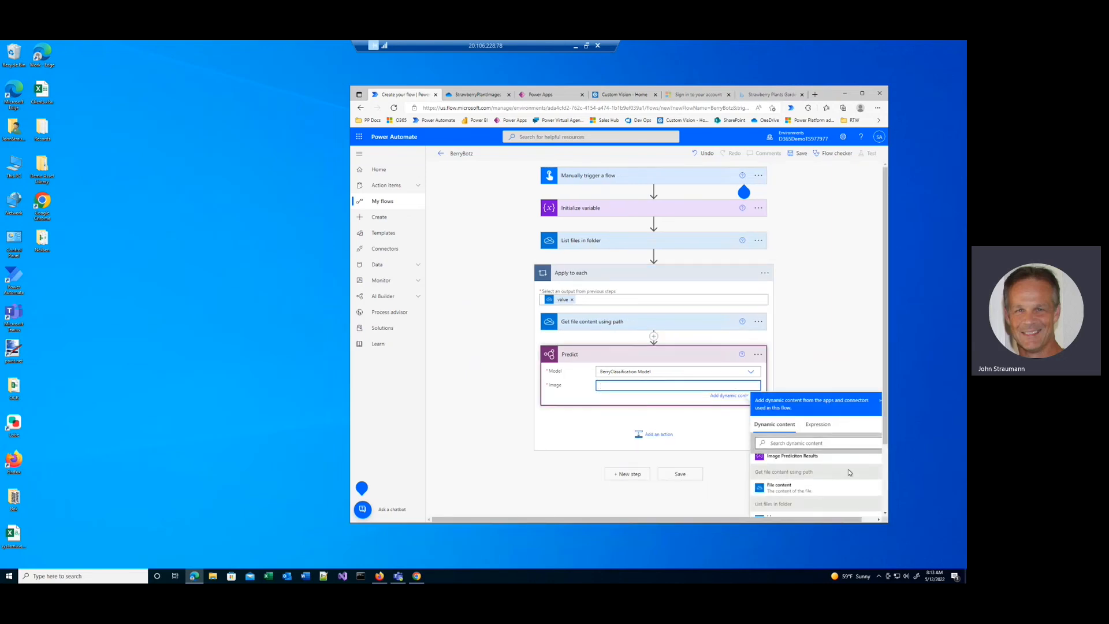
scroll(820, 485, "down", 3)
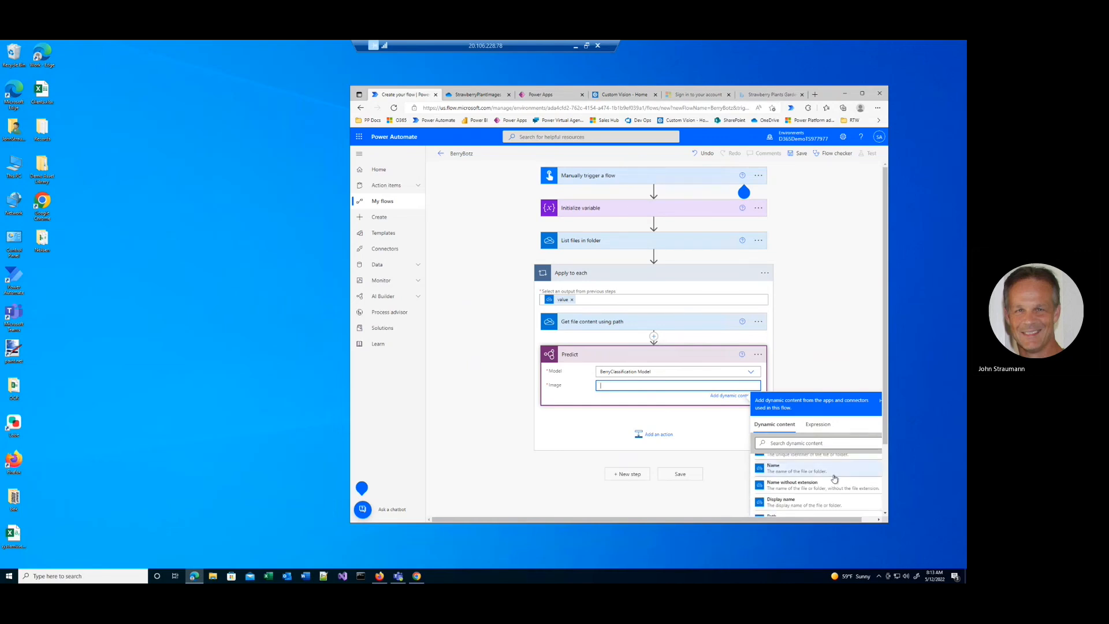
scroll(833, 478, "up", 1)
scroll(834, 479, "down", 2)
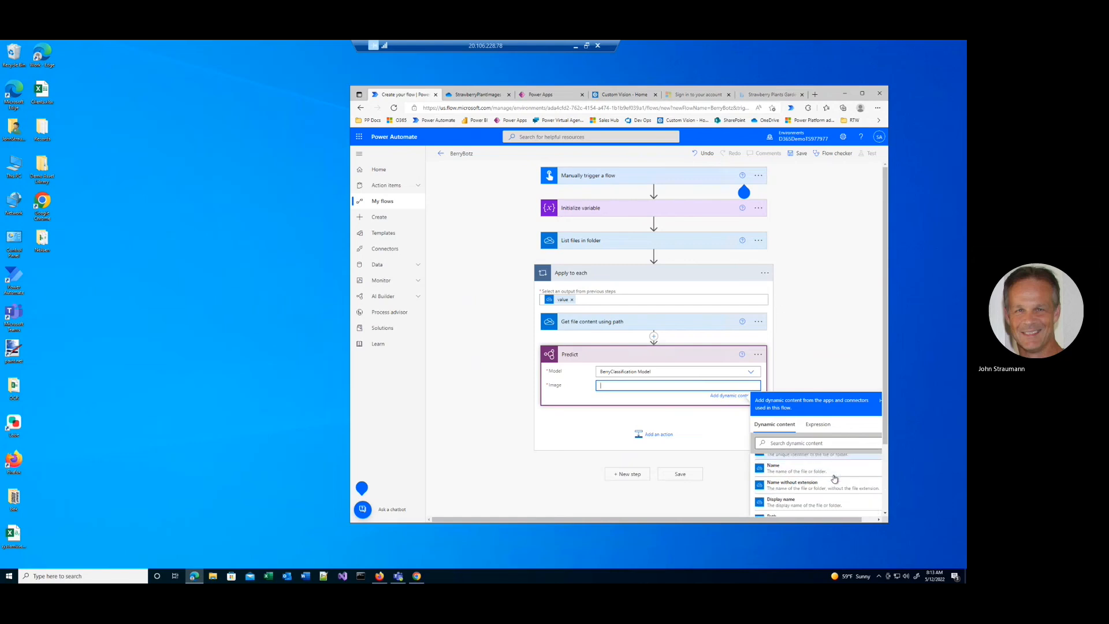
scroll(834, 478, "up", 5)
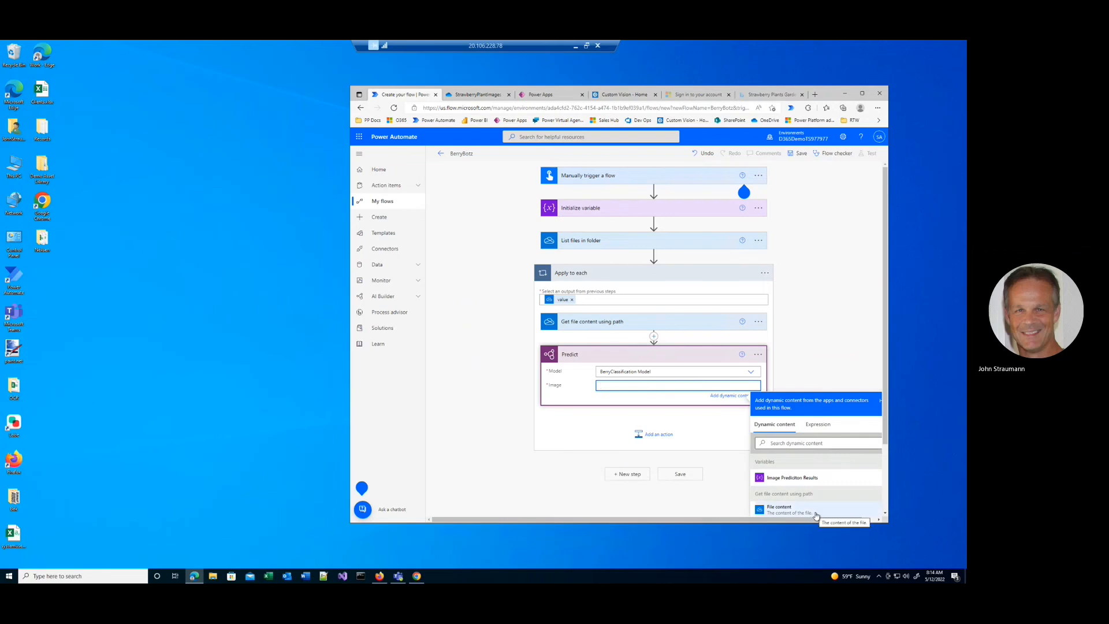
left_click(816, 514)
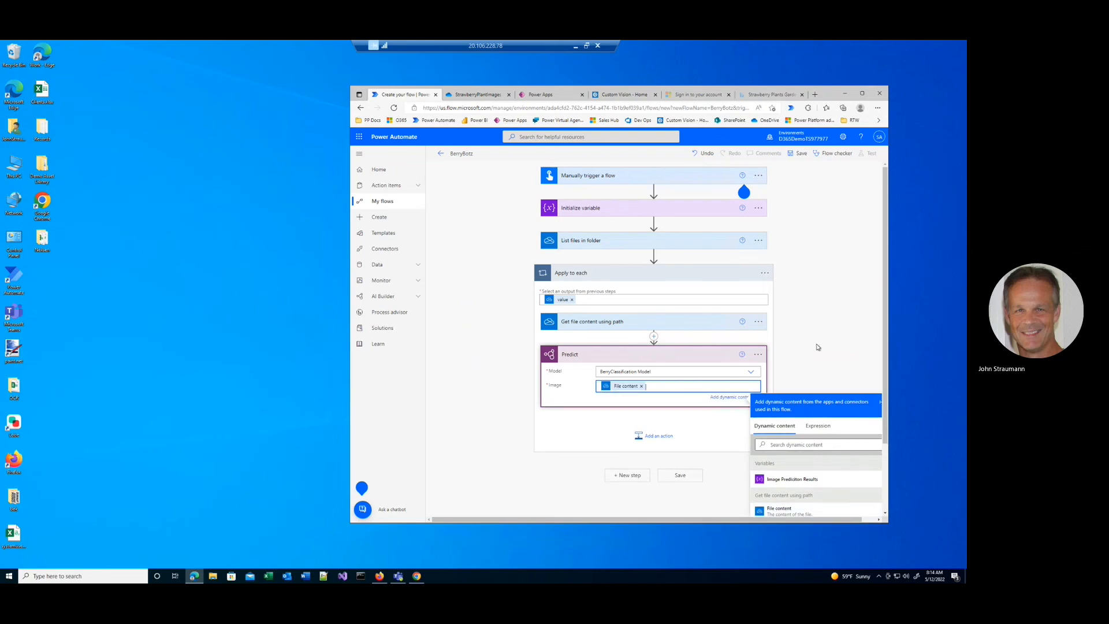
Add an "Append to string variable" action after Predict and choose the Image Prediction Results variable as its name.
scroll(820, 345, "down", 1)
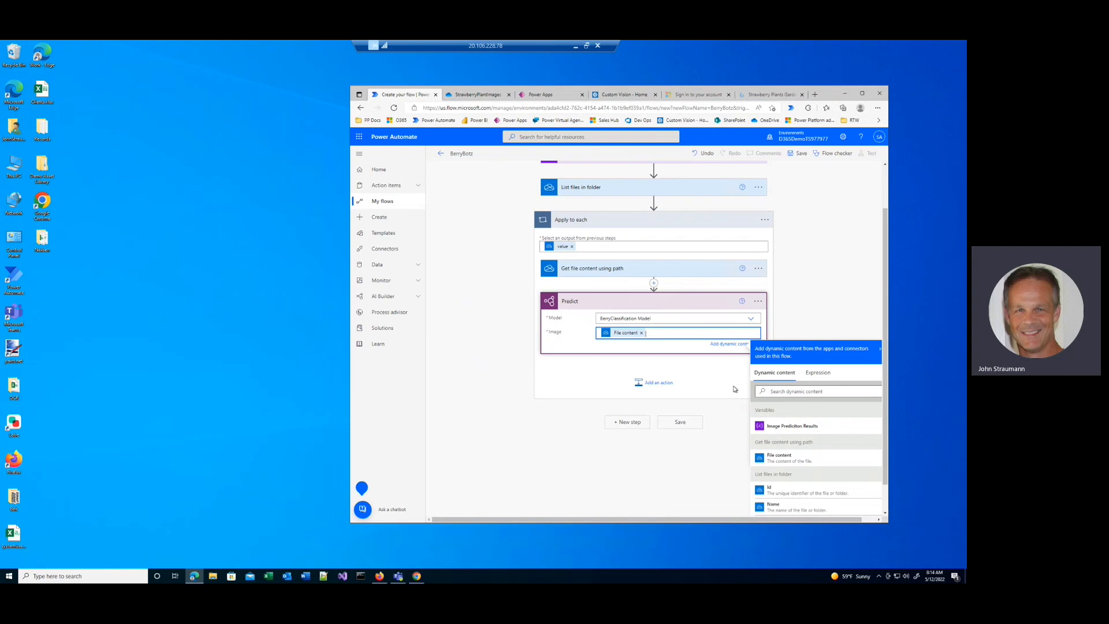
left_click(661, 384)
scroll(813, 379, "down", 2)
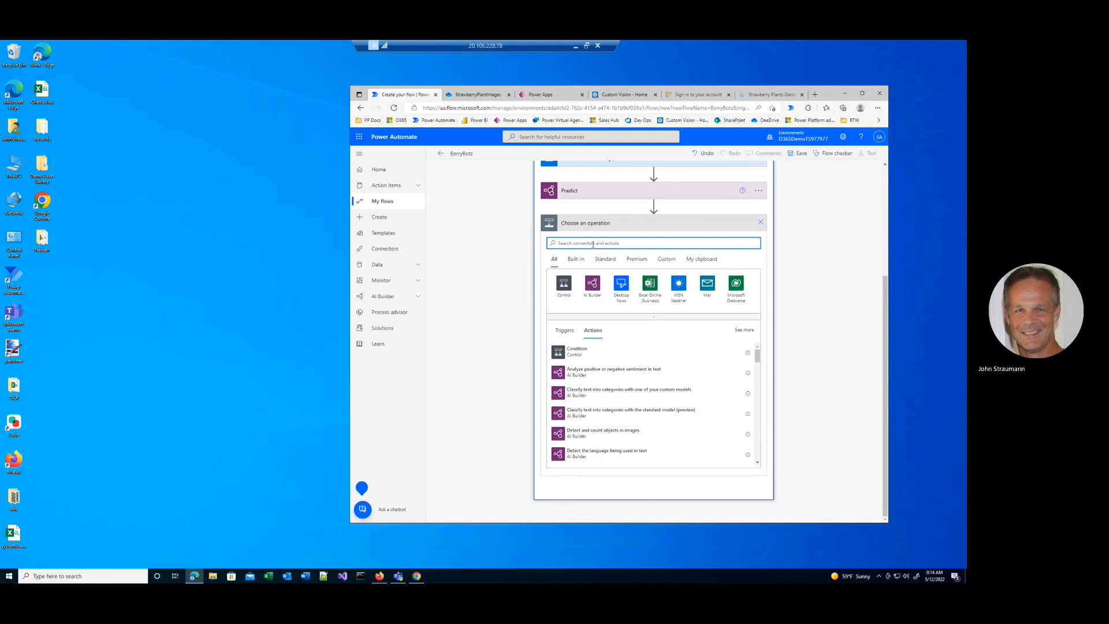
type("var")
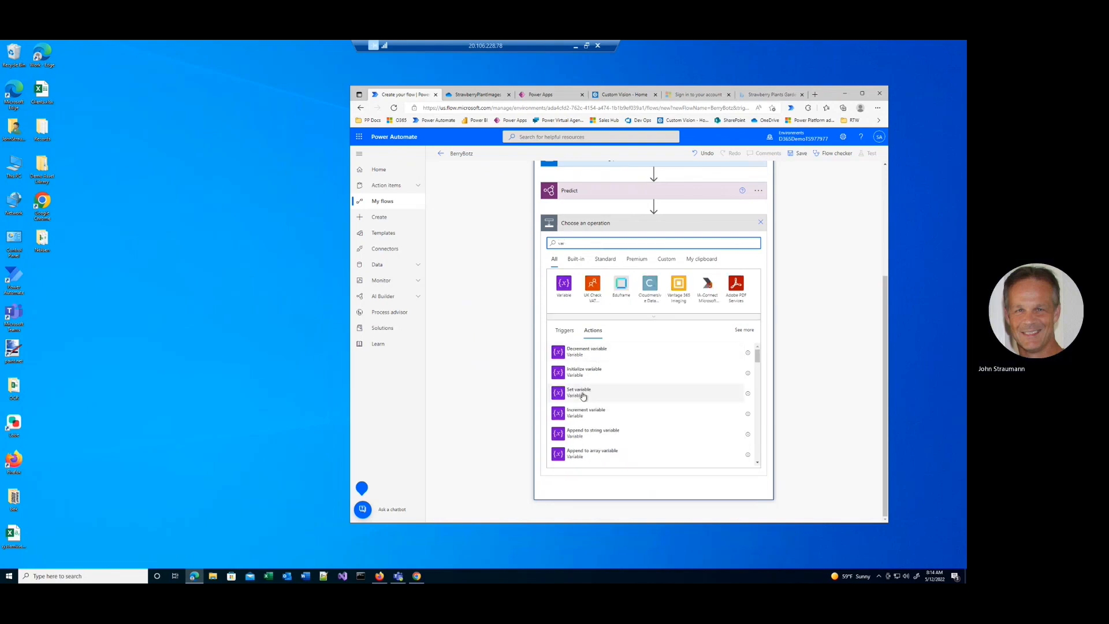
left_click(616, 430)
left_click(754, 407)
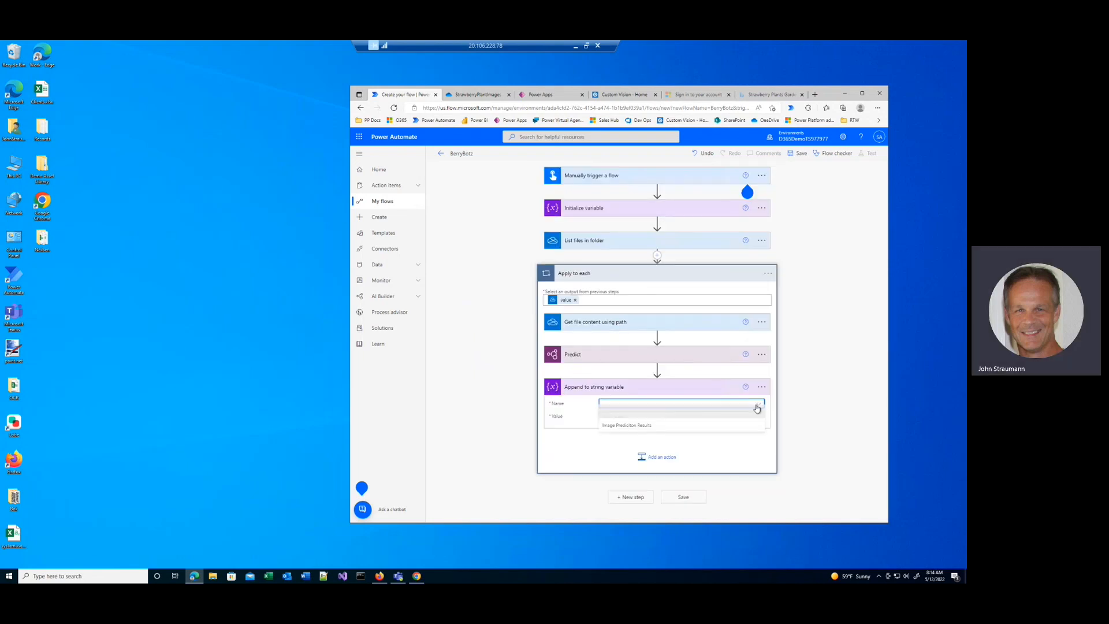
left_click(654, 430)
Enter the text "File" at the start of the value appended to the Image Prediction Results variable.
left_click(711, 416)
scroll(710, 417, "down", 1)
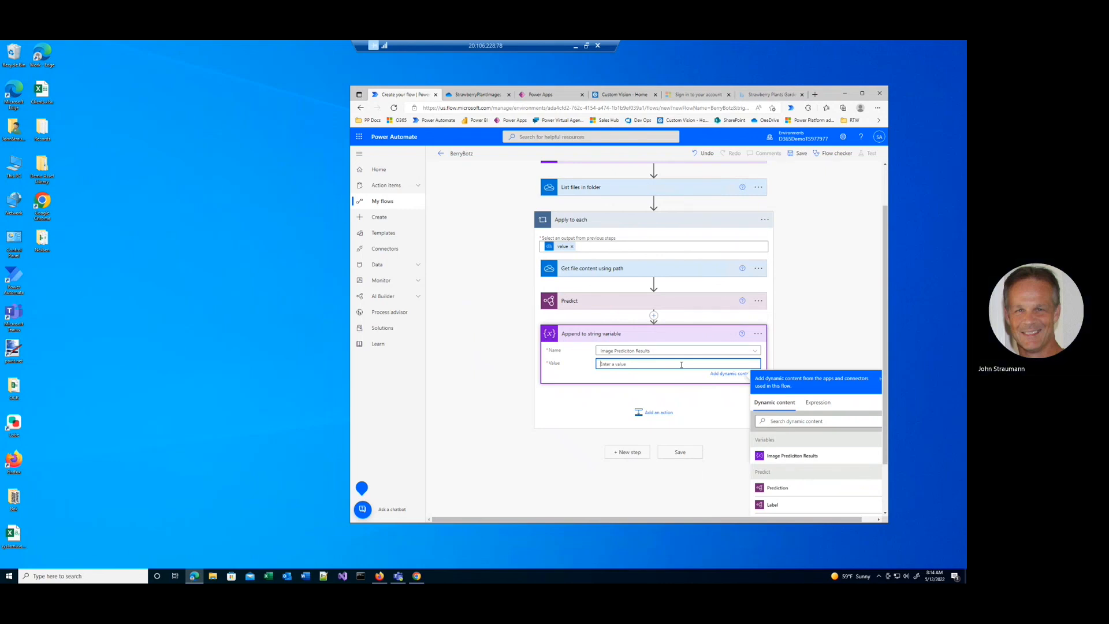
type("File")
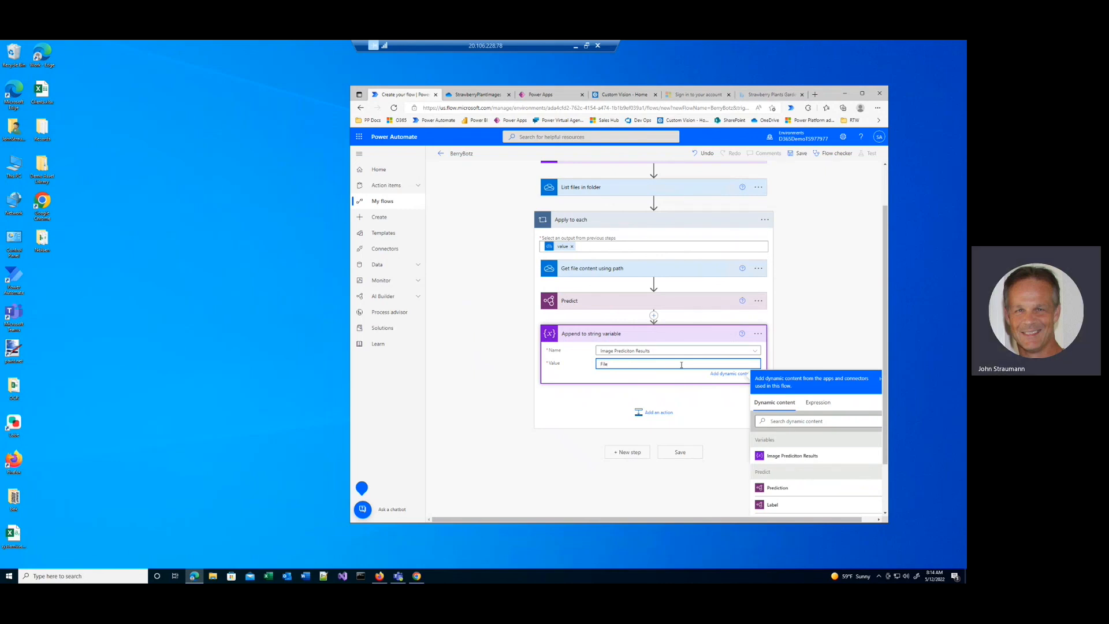